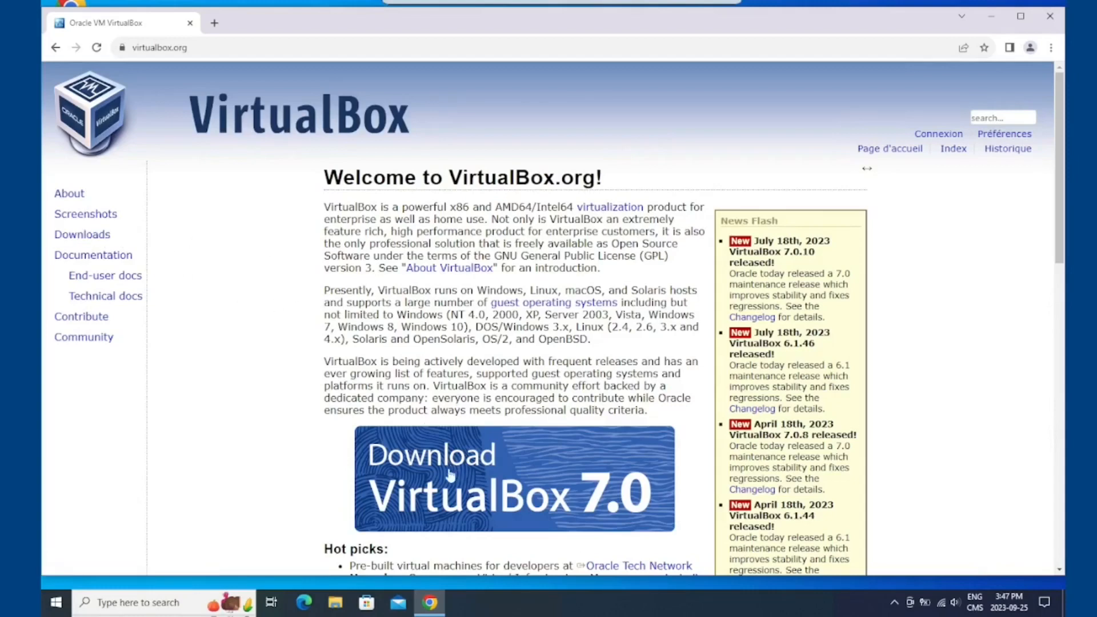
Open the VirtualBox 7.0 download page and download the 7.0.10 platform package for Windows hosts
{"action": "left_click", "coordinate": [542, 474]}
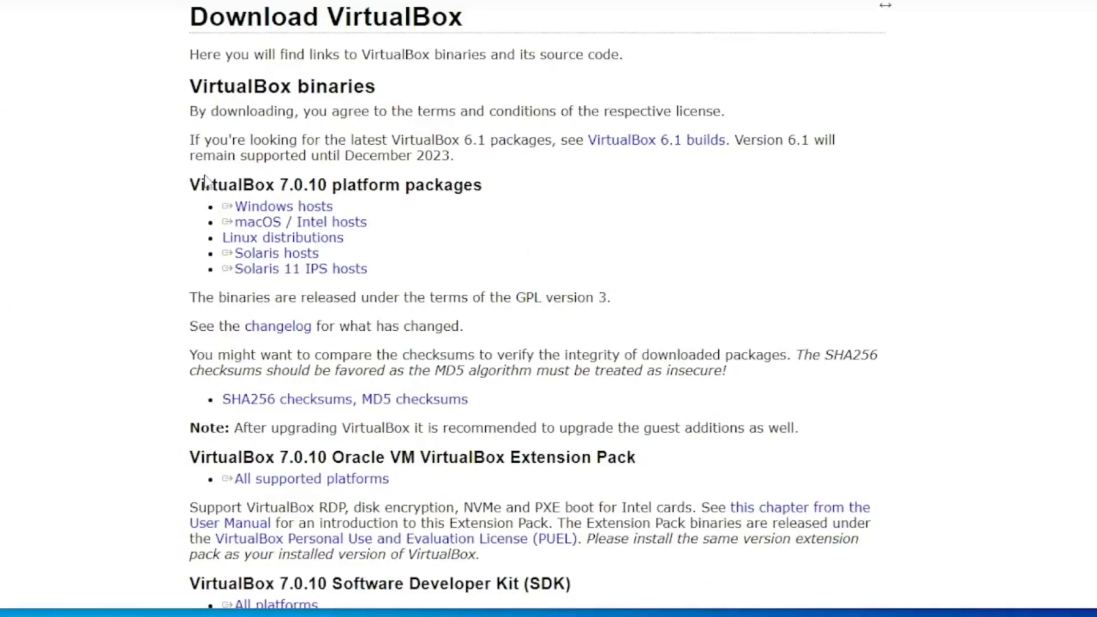
{"action": "double_click", "coordinate": [229, 184]}
{"action": "left_click", "coordinate": [295, 179]}
{"action": "triple_click", "coordinate": [258, 225]}
{"action": "left_click", "coordinate": [259, 224]}
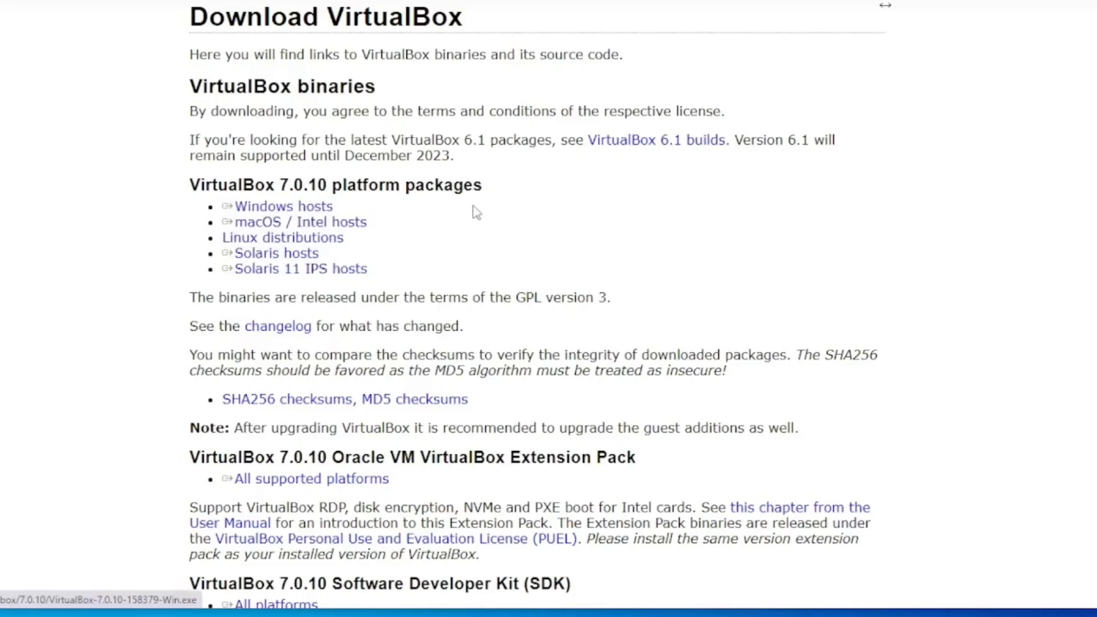
{"action": "triple_click", "coordinate": [265, 207]}
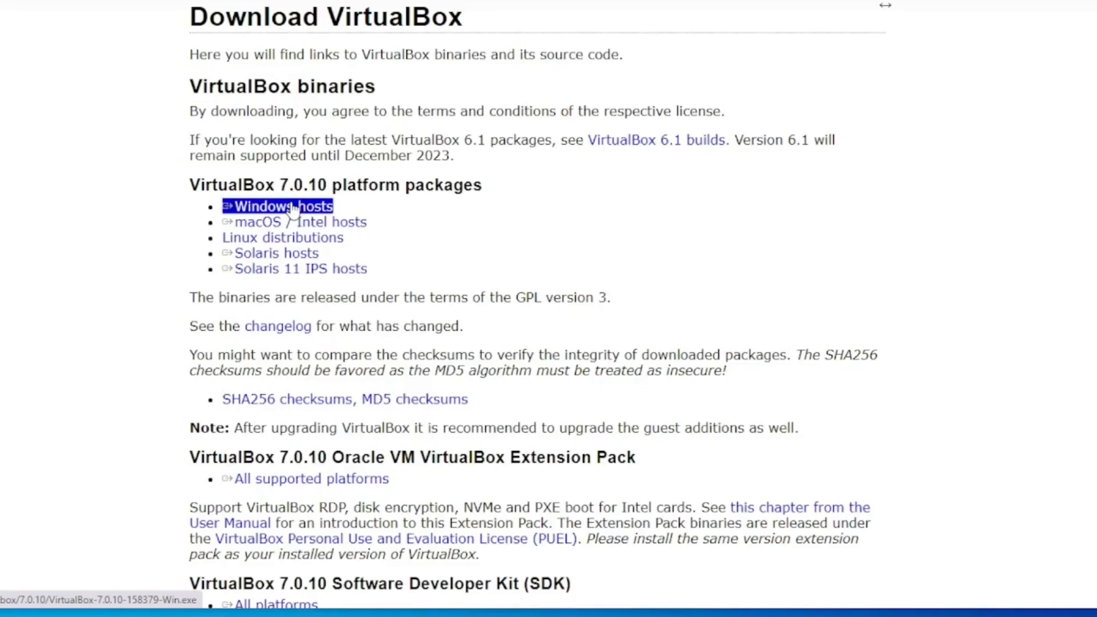
{"action": "left_click", "coordinate": [292, 207]}
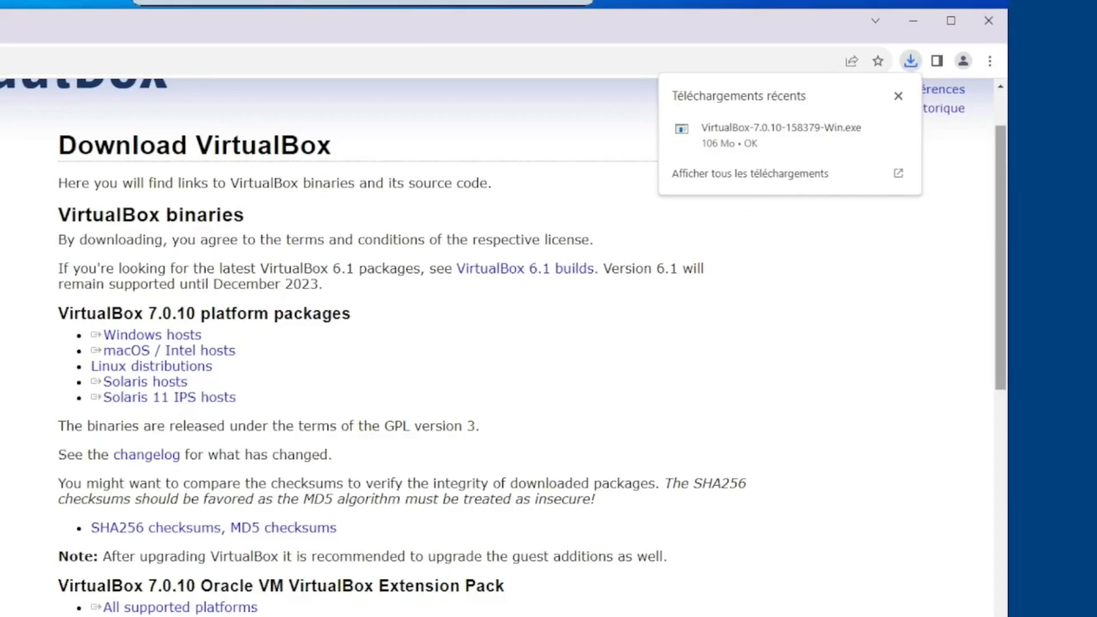
Run the downloaded VirtualBox-7.0.10-158379-Win installer from the Downloads folder and allow it to make changes to the device
{"action": "right_click", "coordinate": [771, 140]}
{"action": "left_click", "coordinate": [702, 180]}
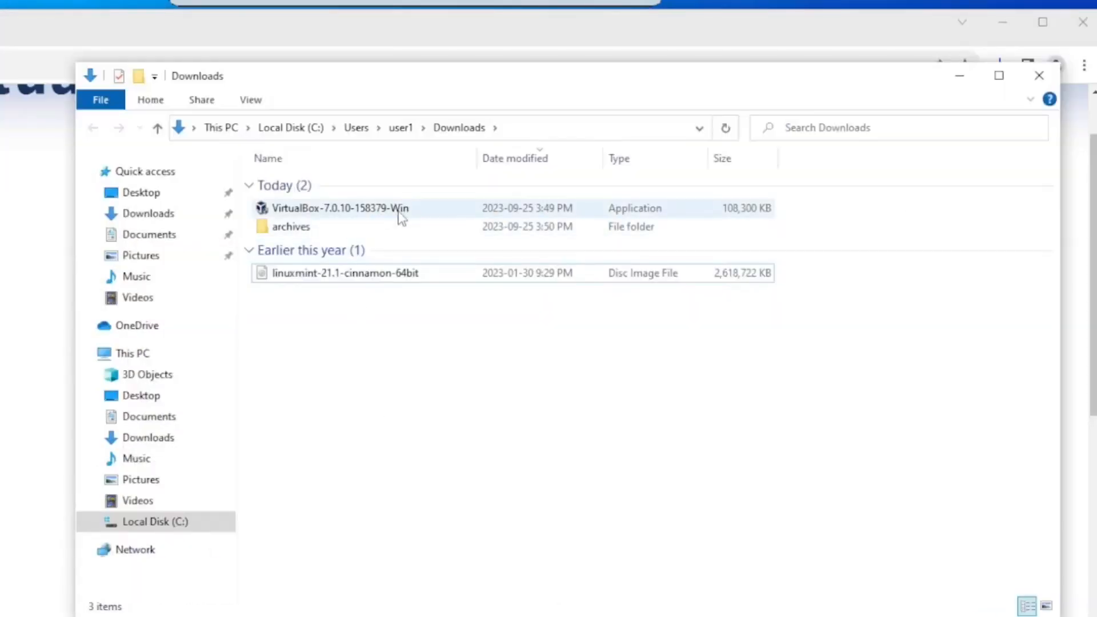
{"action": "double_click", "coordinate": [345, 210]}
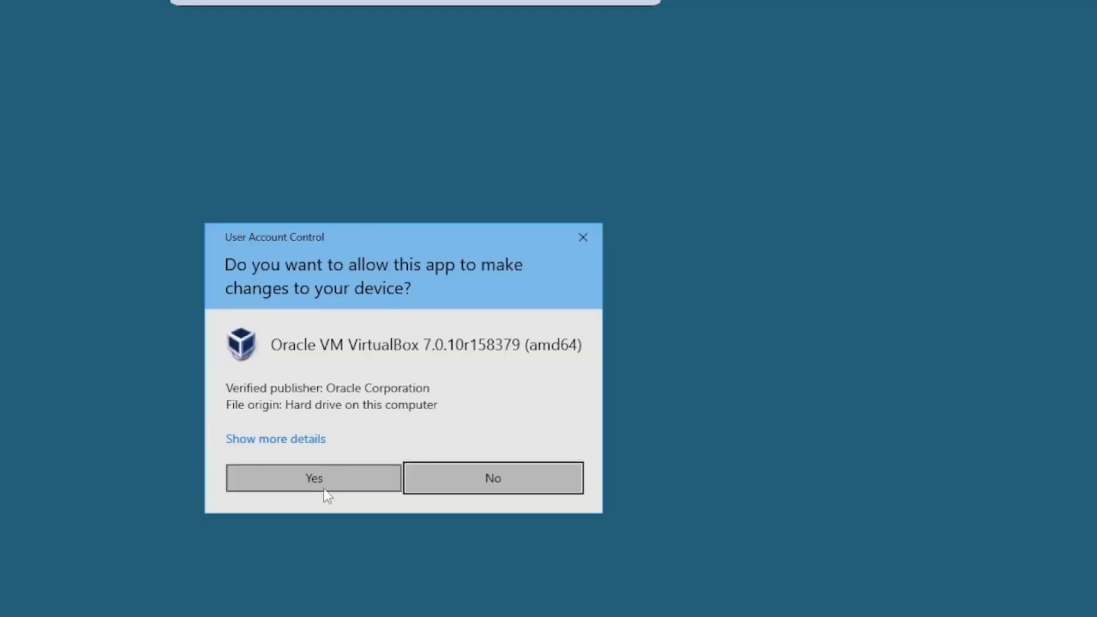
{"action": "left_click", "coordinate": [340, 482]}
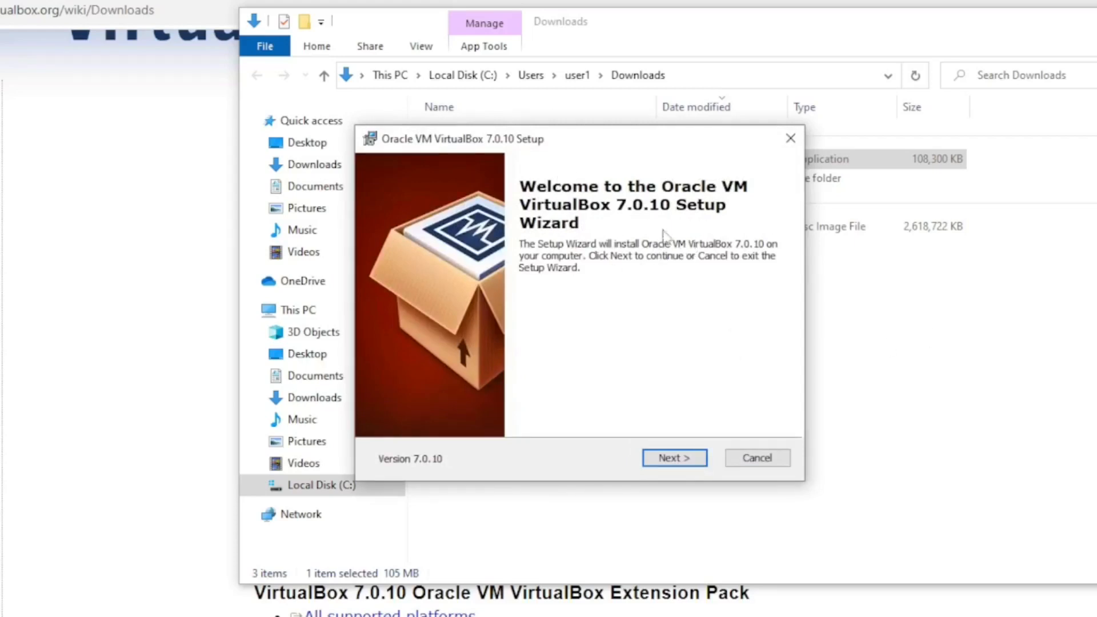
Check the installation options of VirtualBox USB Support in the custom setup and accept the default features and location
{"action": "left_click", "coordinate": [685, 469]}
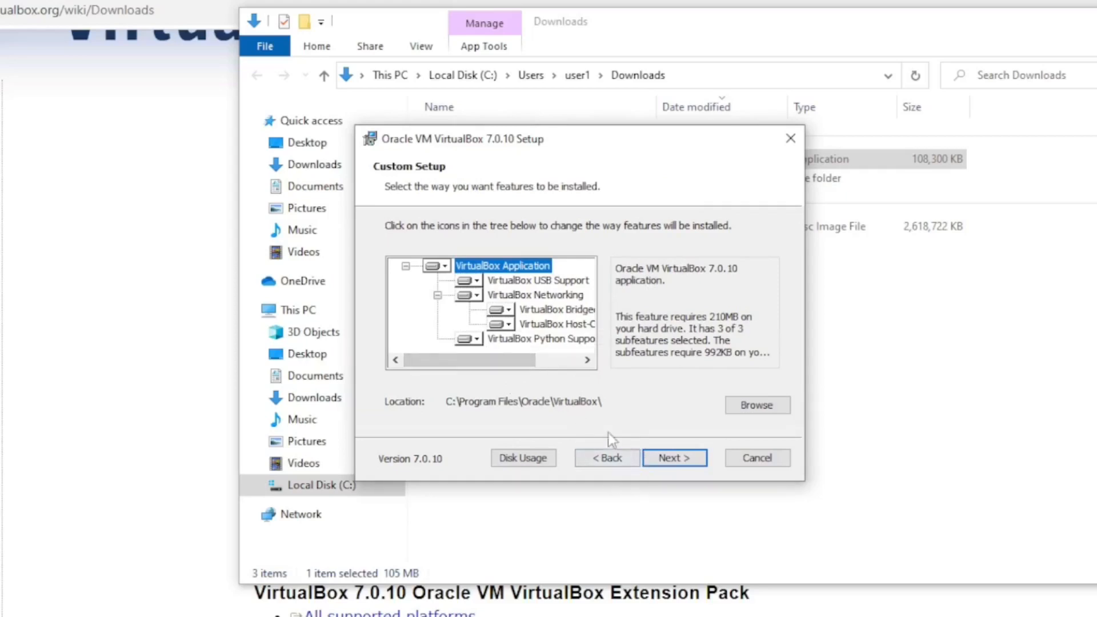
{"action": "left_click", "coordinate": [574, 280]}
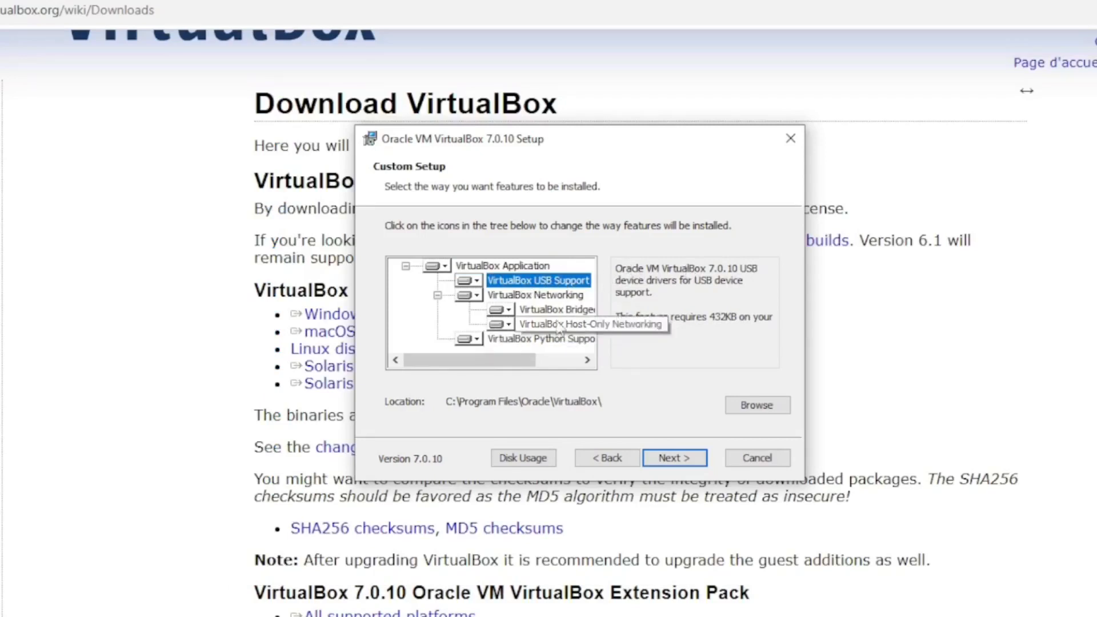
{"action": "left_click", "coordinate": [475, 284]}
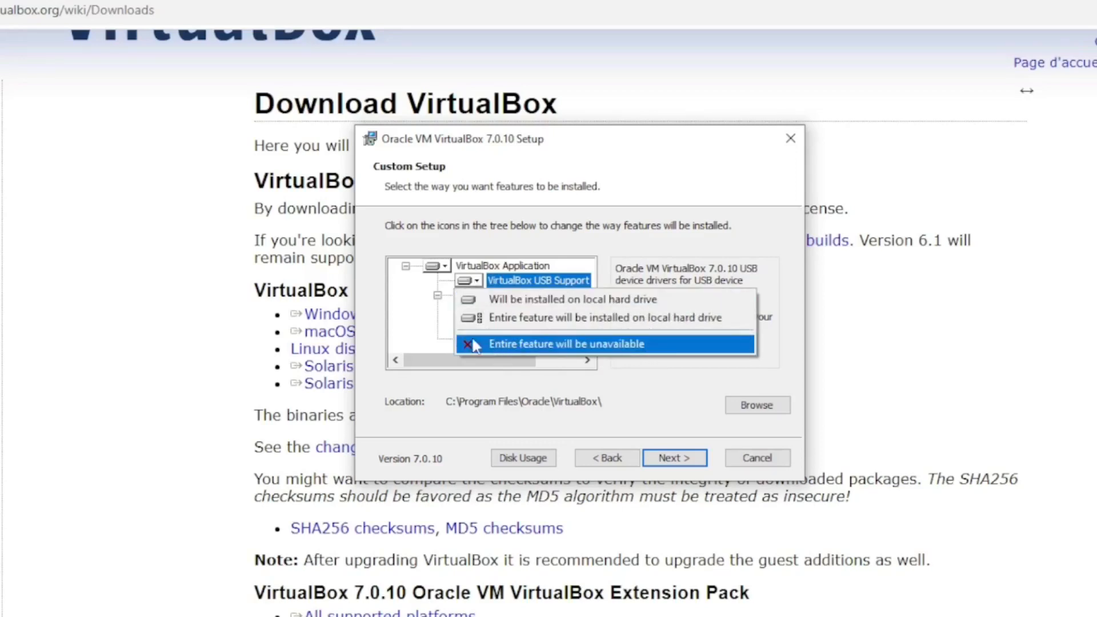
{"action": "left_click", "coordinate": [402, 323]}
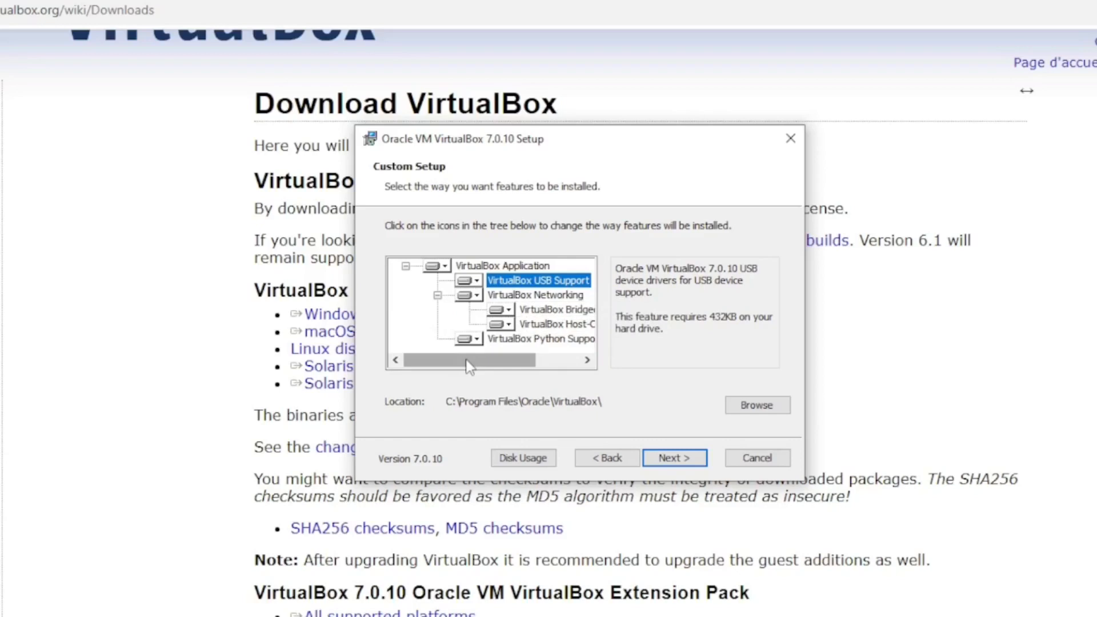
{"action": "left_click", "coordinate": [674, 459]}
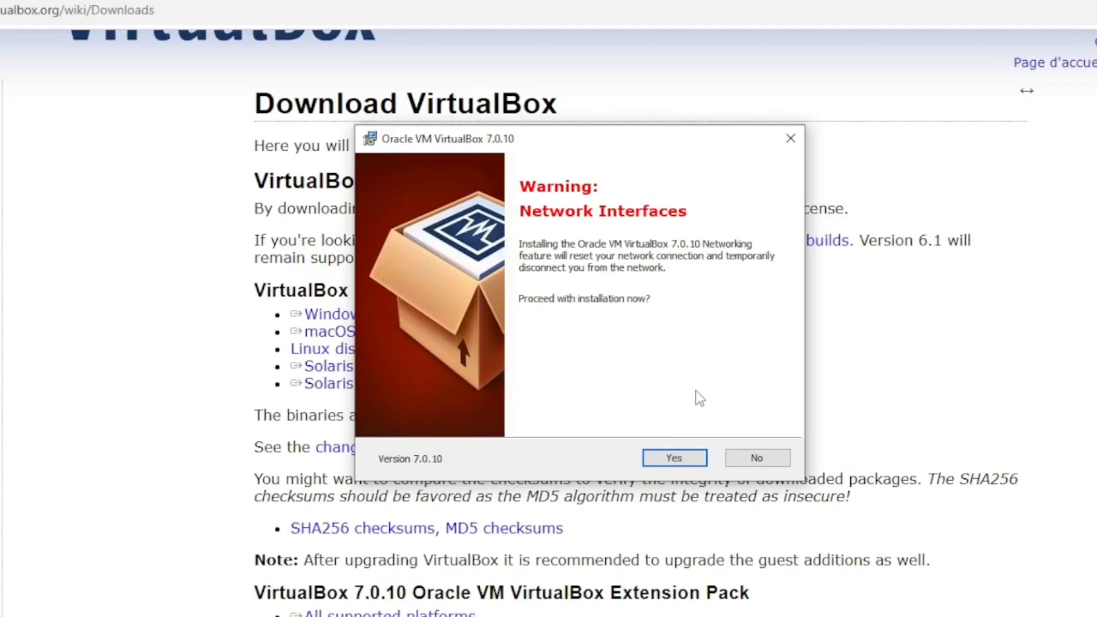
Accept the network and Python dependency warnings, install VirtualBox 7.0.10 and start it, closing the browser
{"action": "left_click", "coordinate": [675, 459]}
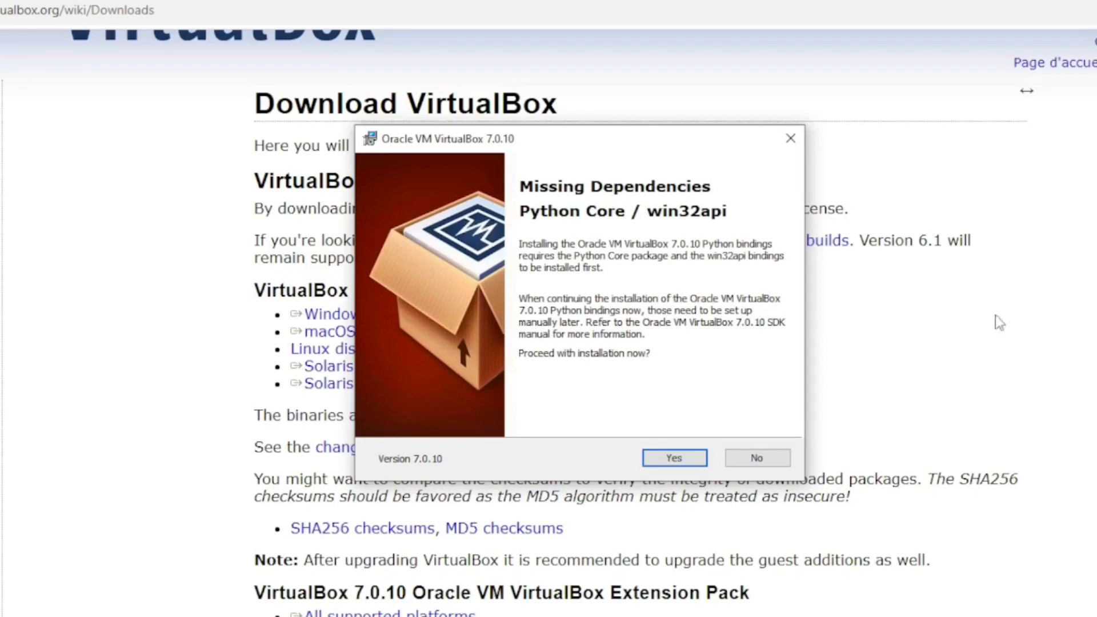
{"action": "left_click", "coordinate": [674, 459]}
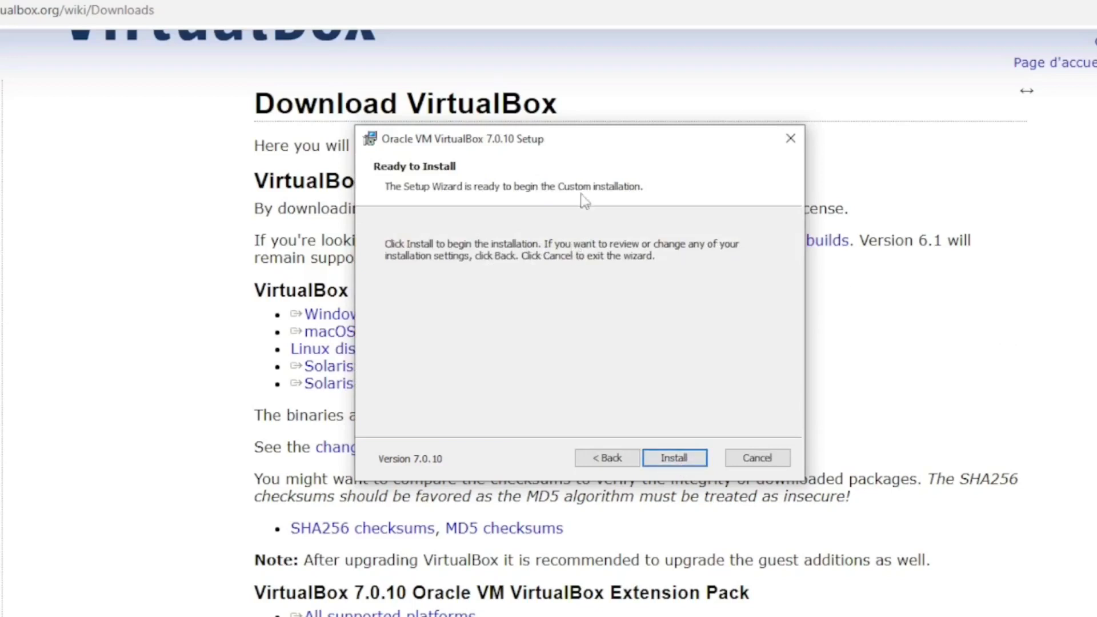
{"action": "left_click", "coordinate": [675, 459]}
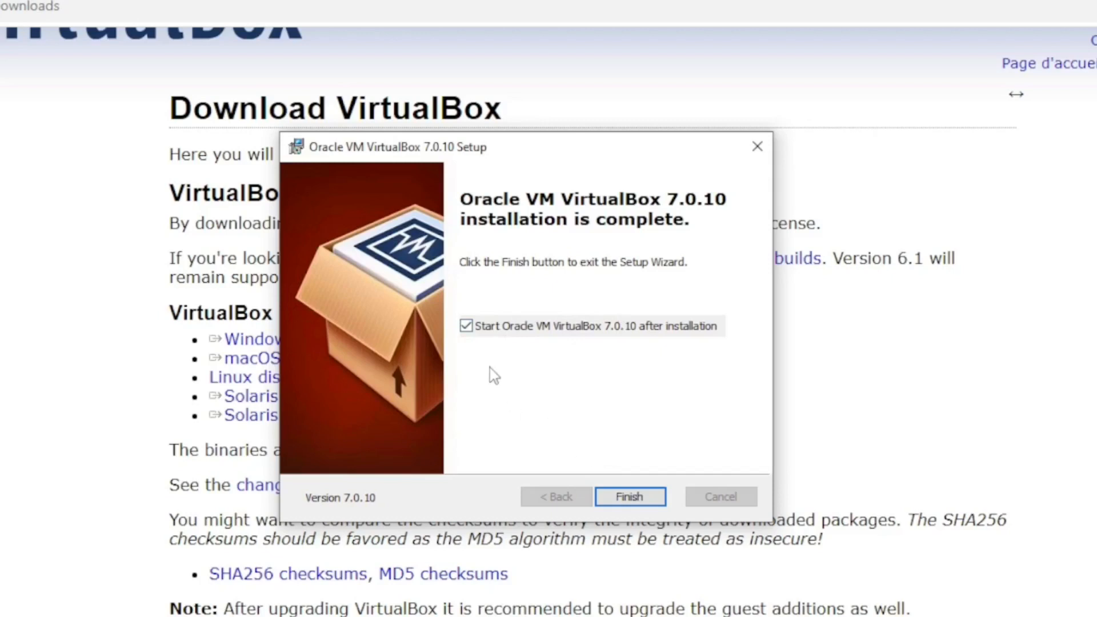
{"action": "left_click", "coordinate": [643, 498]}
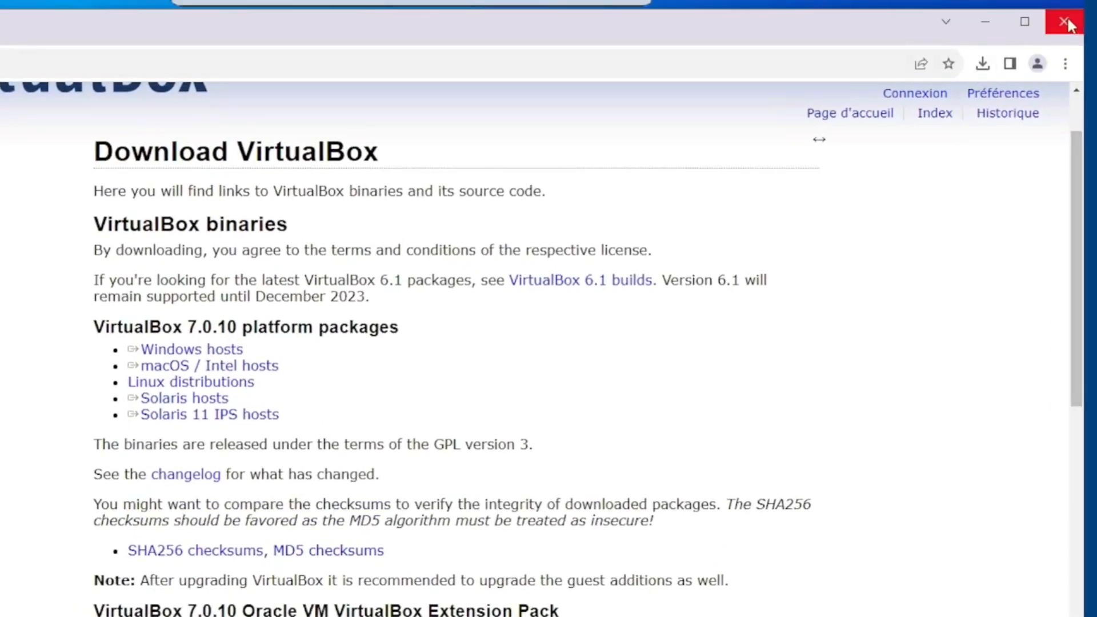
{"action": "left_click", "coordinate": [1063, 22]}
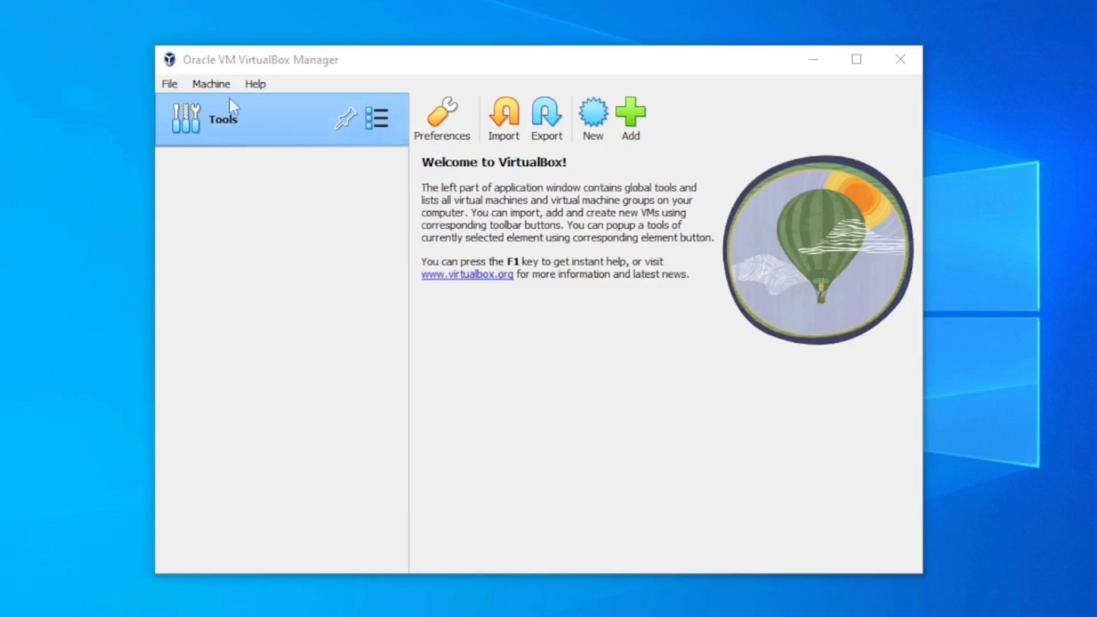
Start a new virtual machine named "linux mint", keeping the default VirtualBox VMs folder
{"action": "left_click", "coordinate": [215, 85]}
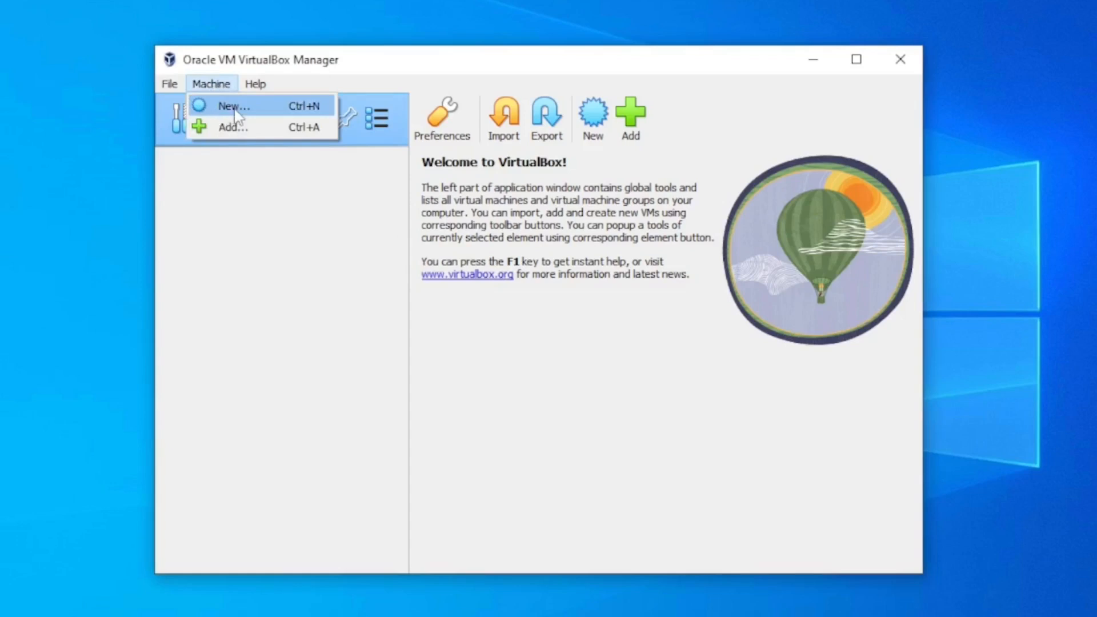
{"action": "left_click", "coordinate": [508, 320]}
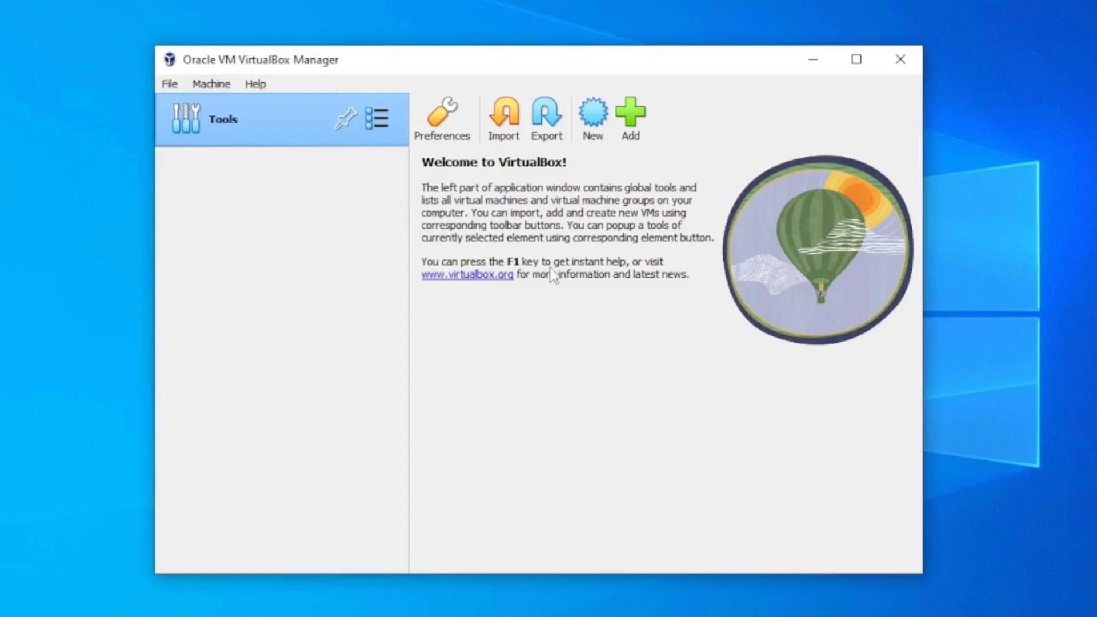
{"action": "left_click", "coordinate": [594, 111]}
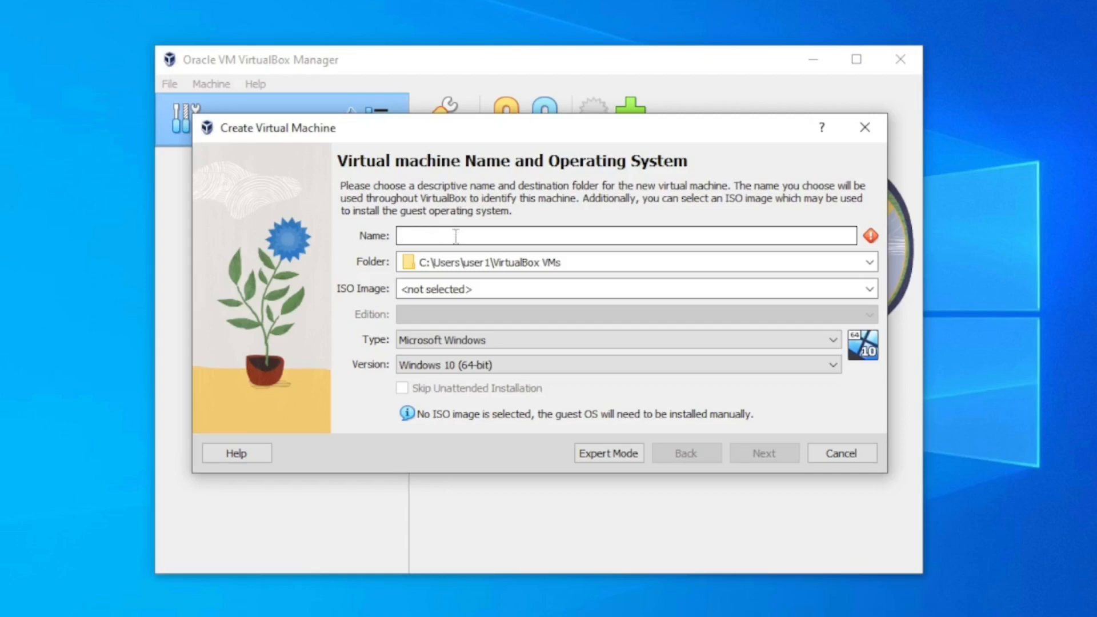
{"action": "type", "text": "linux mint"}
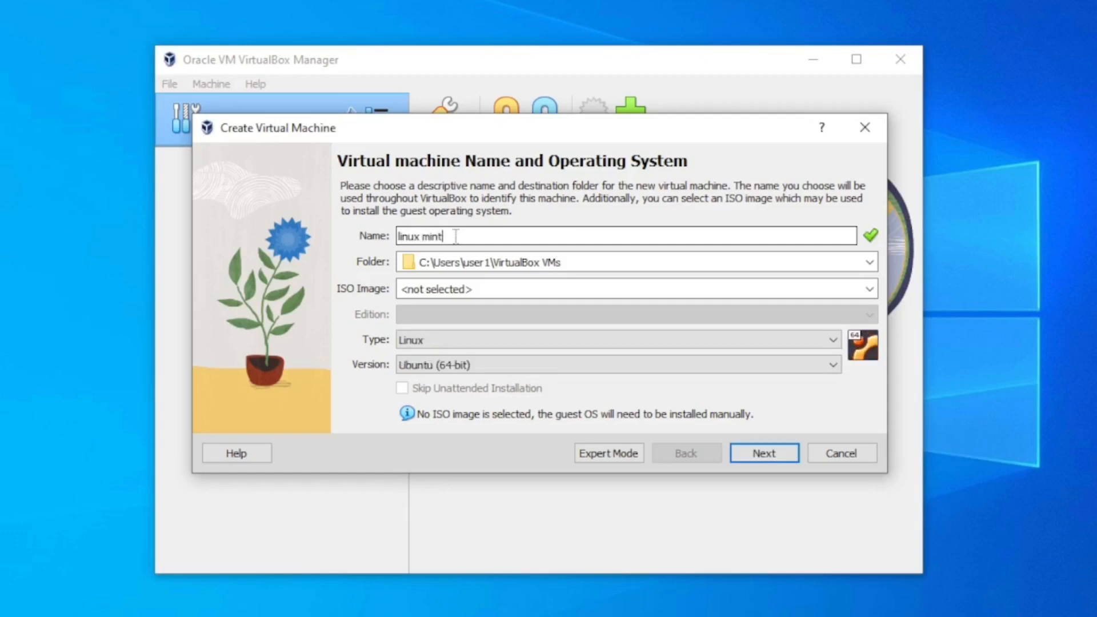
{"action": "left_click", "coordinate": [440, 262]}
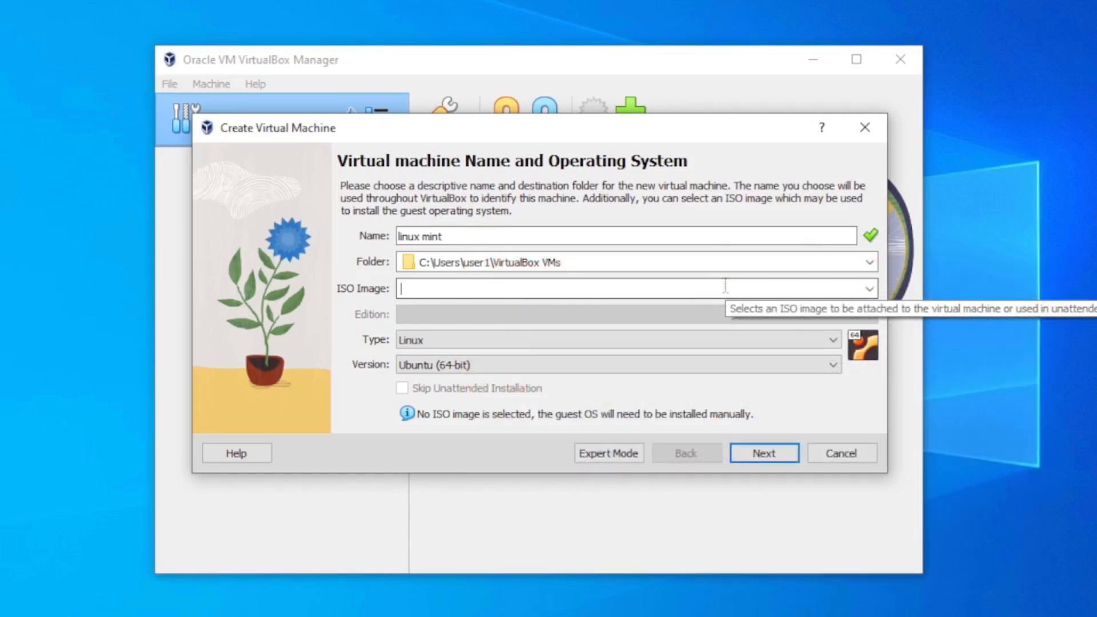
Choose linuxmint-21.1-cinnamon-64bit.iso from the Downloads folder as the ISO image and continue to the unattended install setup
{"action": "left_click", "coordinate": [566, 287]}
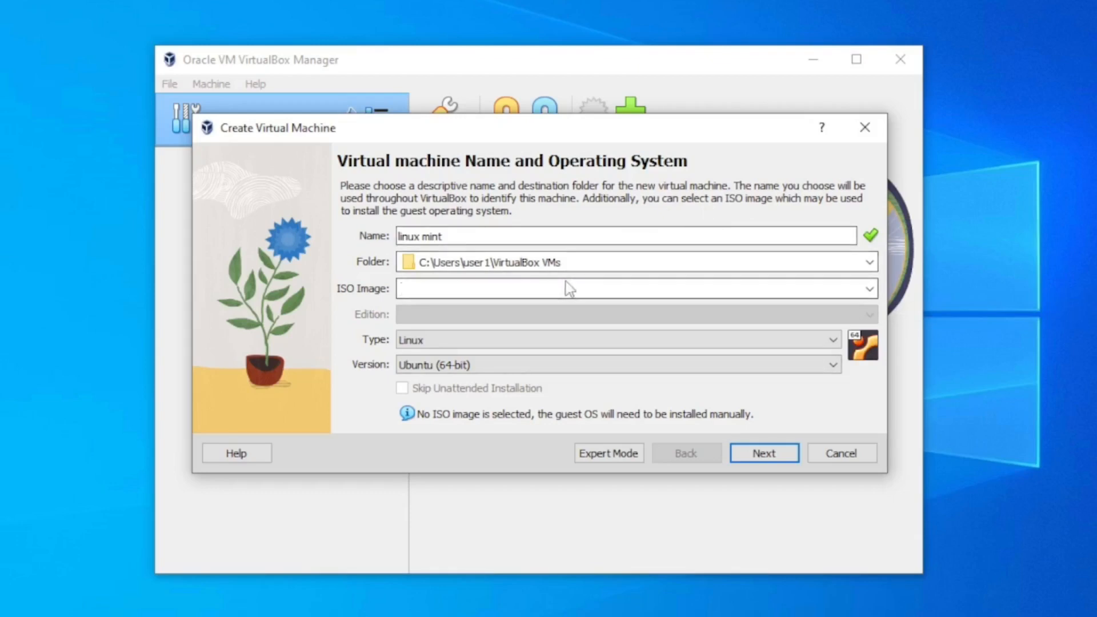
{"action": "left_click", "coordinate": [869, 290]}
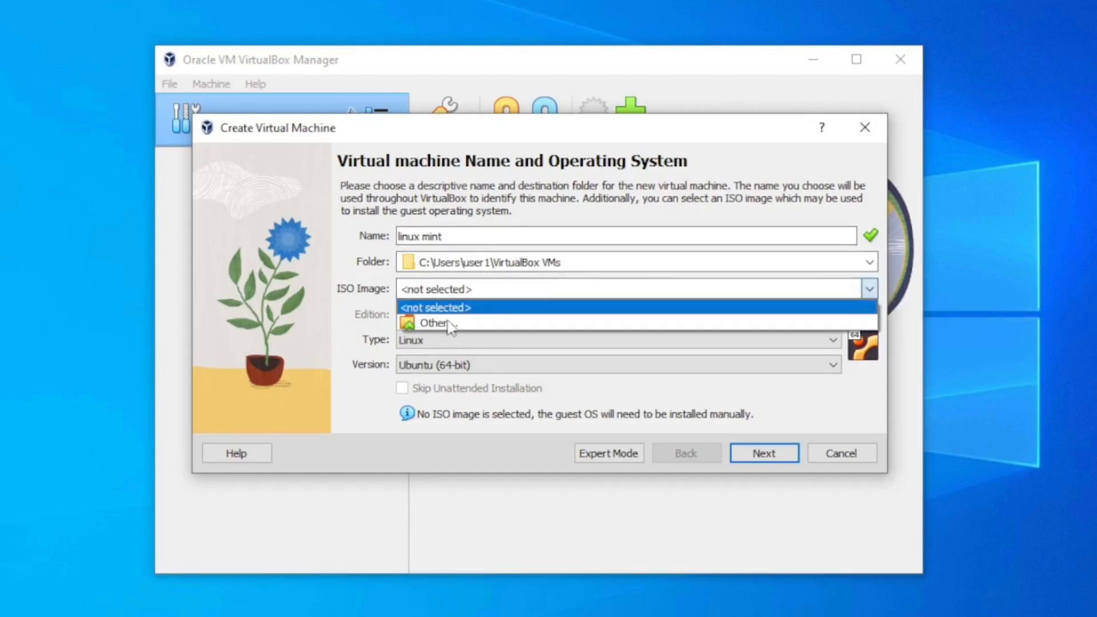
{"action": "left_click", "coordinate": [437, 324]}
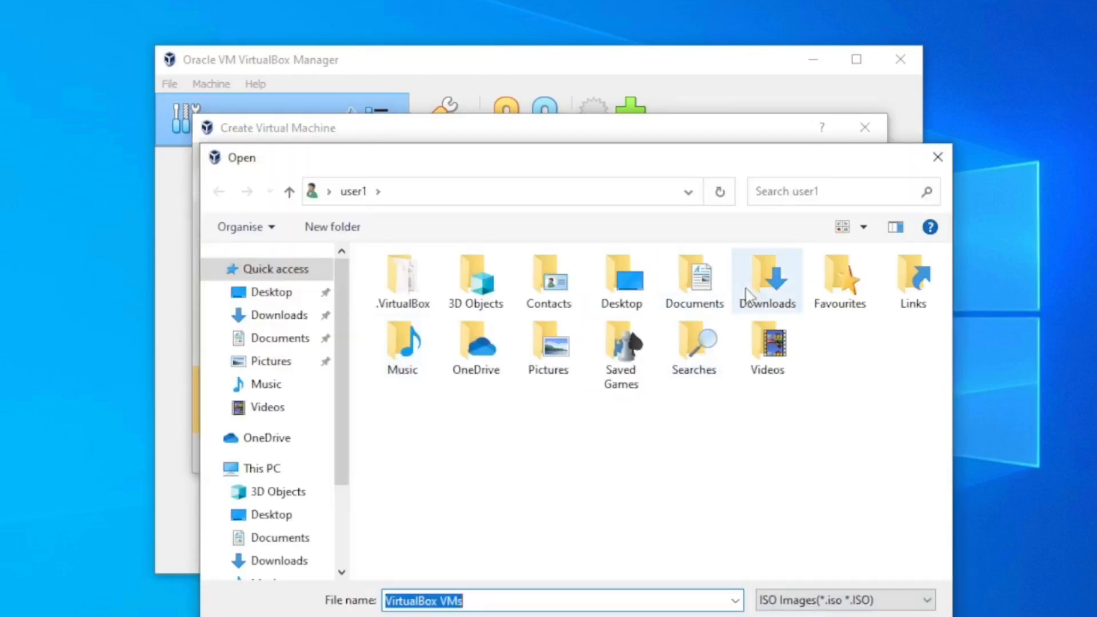
{"action": "double_click", "coordinate": [755, 291]}
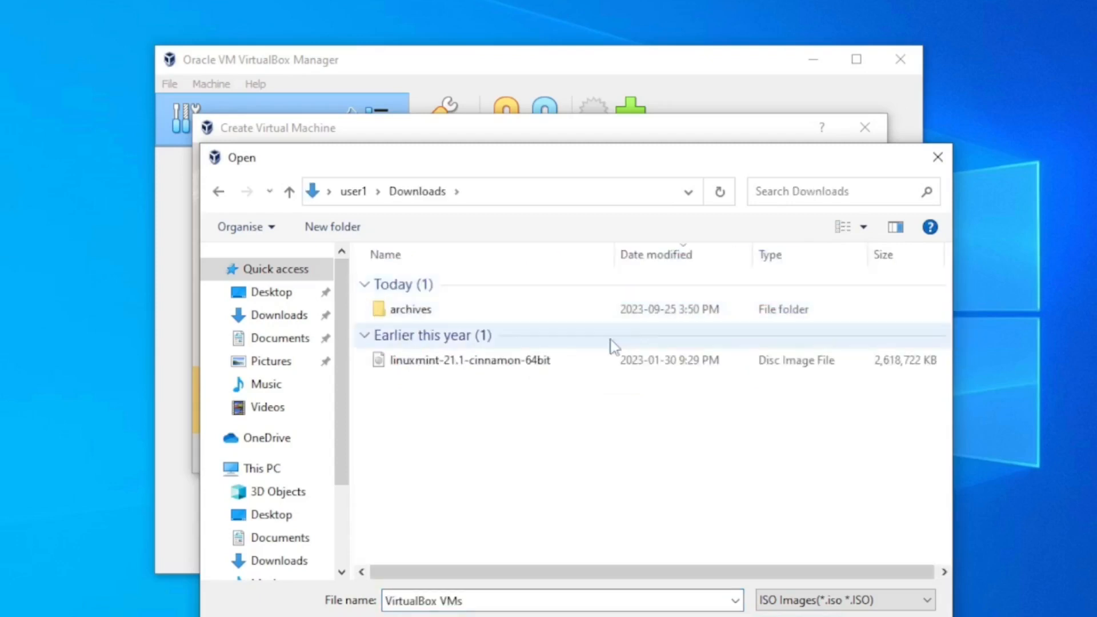
{"action": "double_click", "coordinate": [496, 366]}
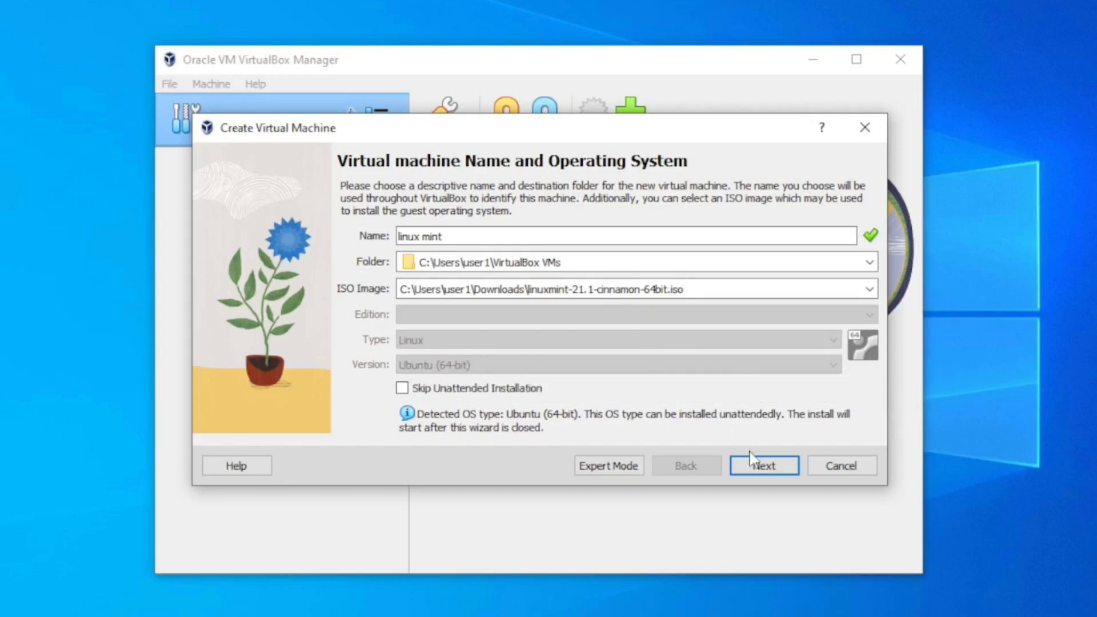
{"action": "left_click", "coordinate": [766, 467]}
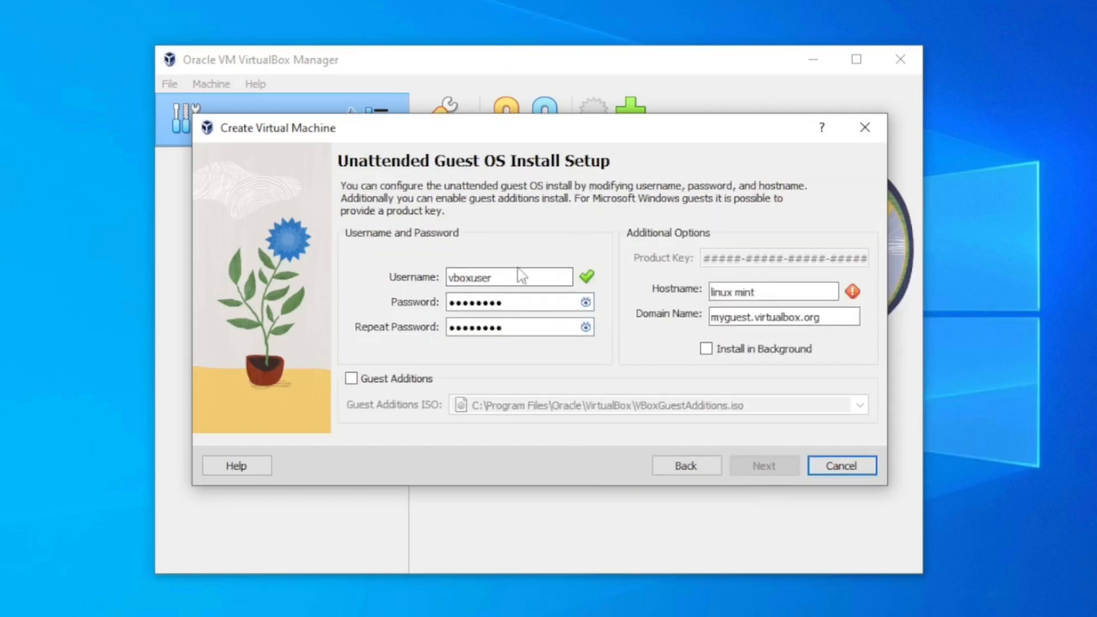
Set the guest account's username to user1 and enter the account password in both password fields
{"action": "left_click_drag", "start_coordinate": [506, 279], "coordinate": [437, 284]}
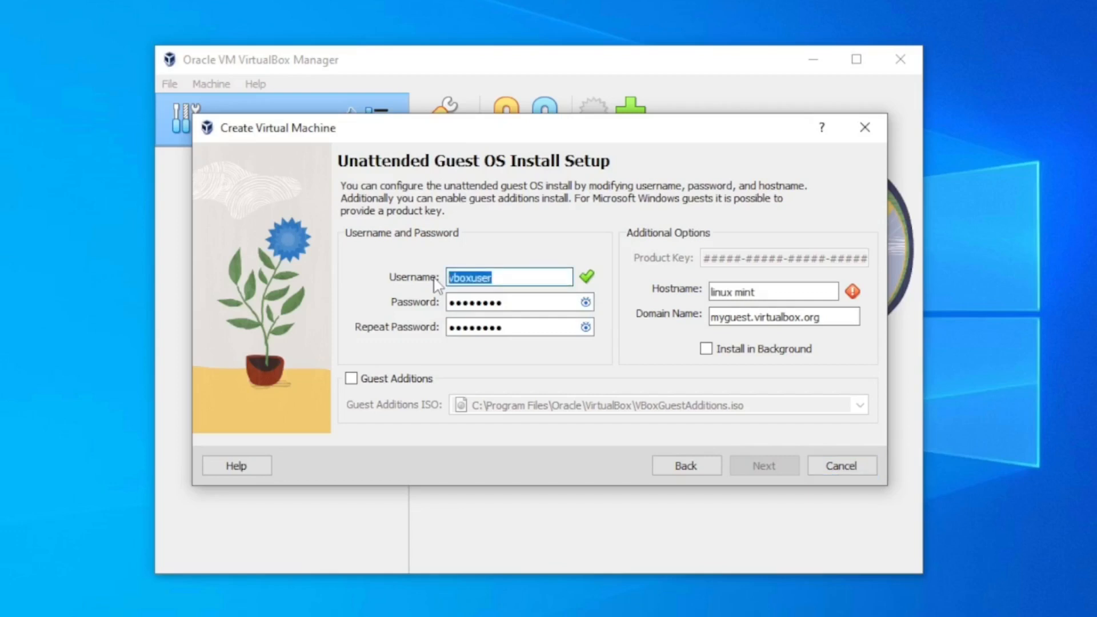
{"action": "type", "text": "user 1"}
{"action": "key", "text": "Tab"}
{"action": "type", "text": "1"}
{"action": "key", "text": "Tab"}
{"action": "type", "text": "1"}
Put a hyphen between the two words of the hostname and set the domain name to test.local
{"action": "left_click", "coordinate": [762, 291]}
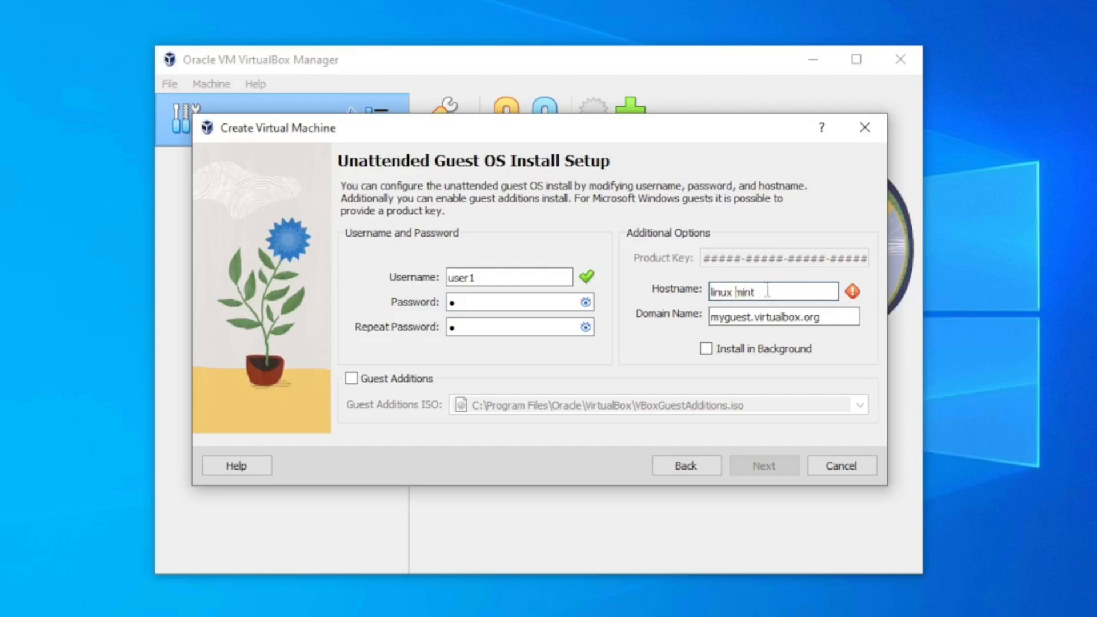
{"action": "key", "text": "BackSpace"}
{"action": "type", "text": "-"}
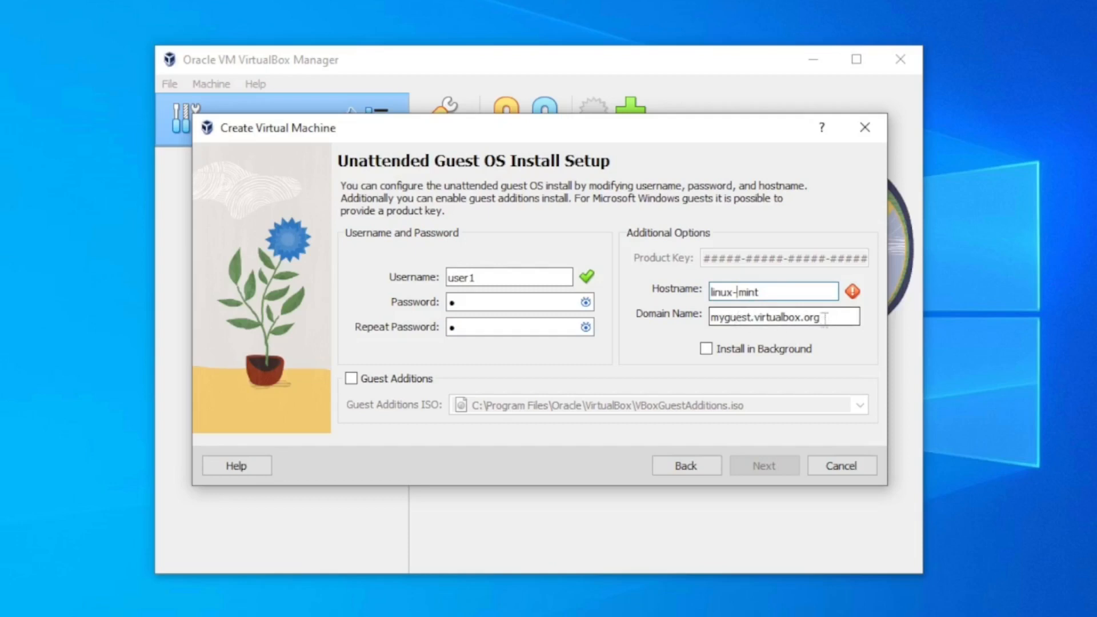
{"action": "left_click_drag", "start_coordinate": [825, 318], "coordinate": [694, 323]}
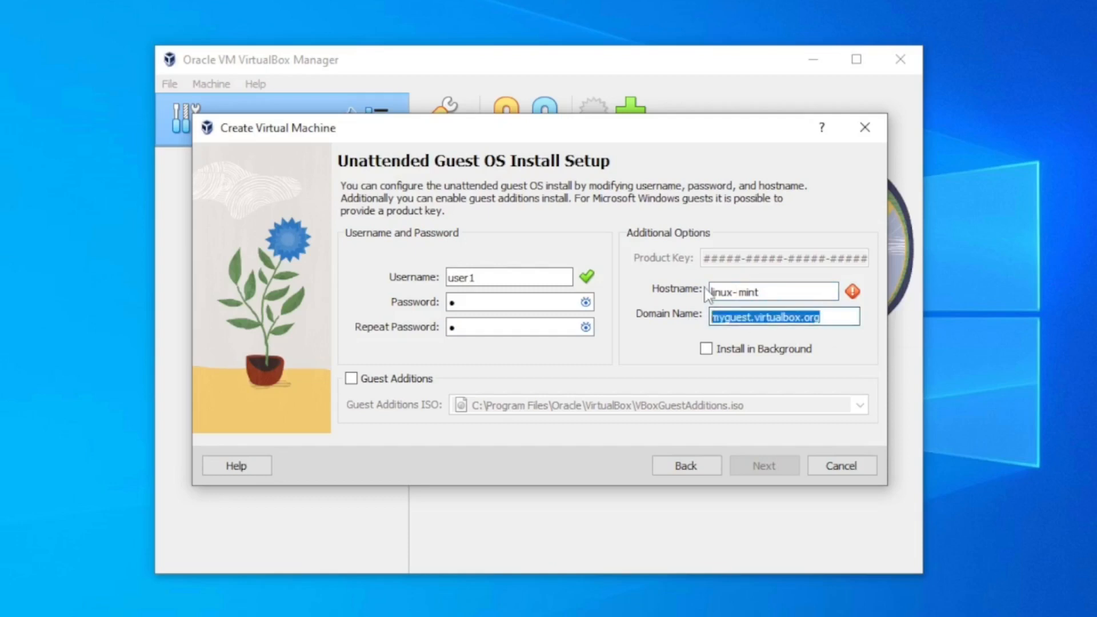
{"action": "type", "text": "test.local"}
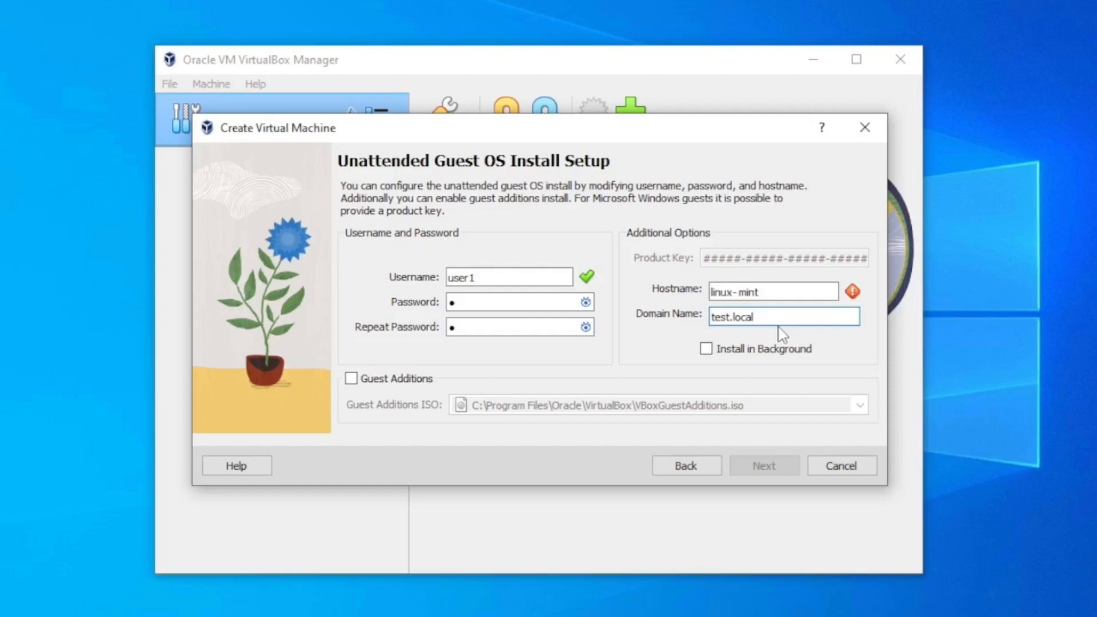
Remove the stray space after the hyphen so the hostname reads linux-mint
{"action": "left_click", "coordinate": [814, 292]}
{"action": "mouse_move", "coordinate": [853, 292]}
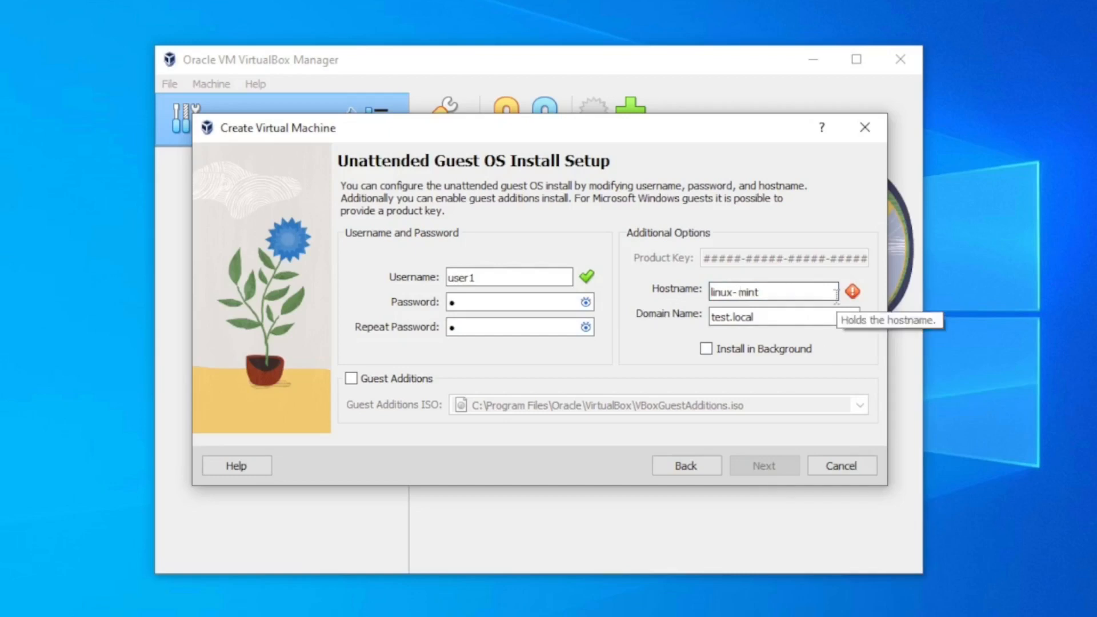
{"action": "key", "text": "BackSpace"}
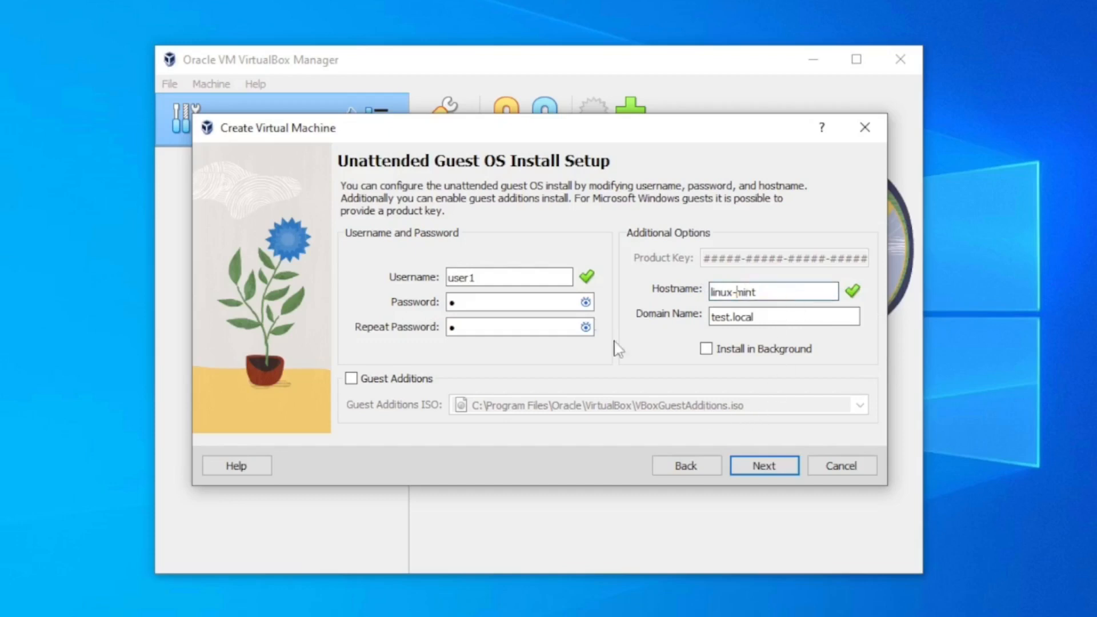
Set the virtual machine's base memory to 4096 MB and its processors to 2, and continue to the hard disk setup
{"action": "left_click", "coordinate": [762, 467]}
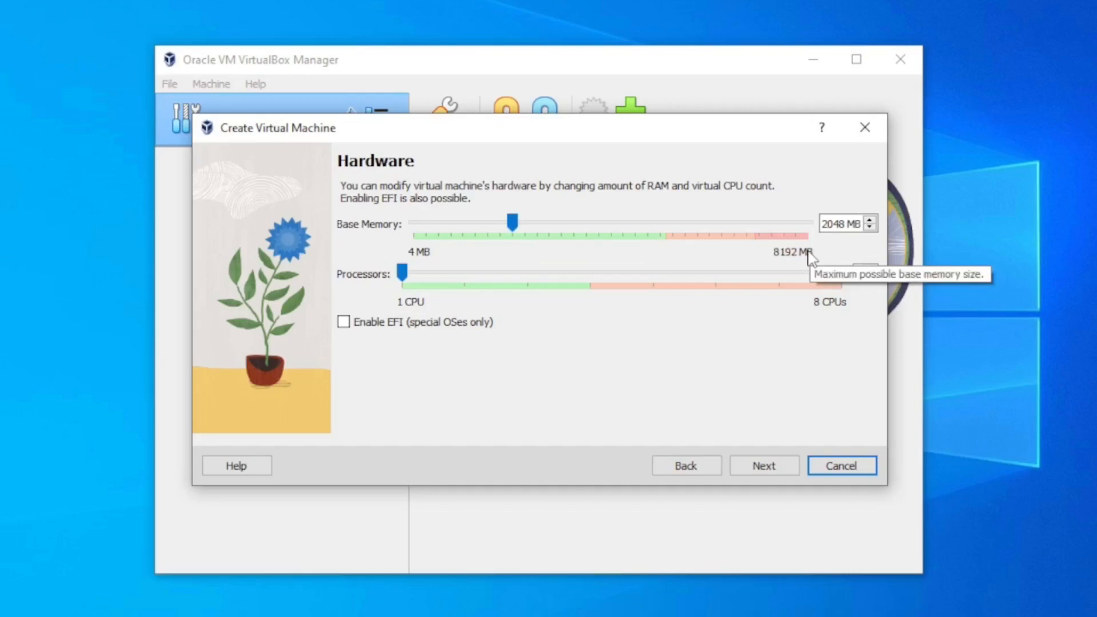
{"action": "left_click_drag", "start_coordinate": [511, 223], "coordinate": [672, 248]}
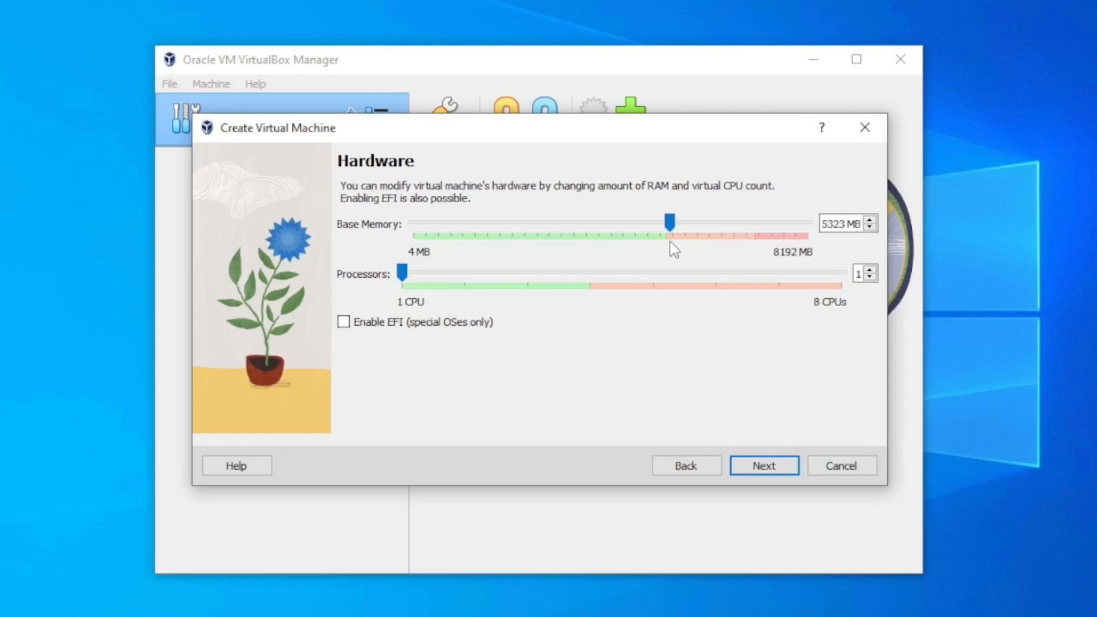
{"action": "left_click_drag", "start_coordinate": [674, 249], "coordinate": [613, 239]}
{"action": "left_click_drag", "start_coordinate": [447, 272], "coordinate": [472, 283]}
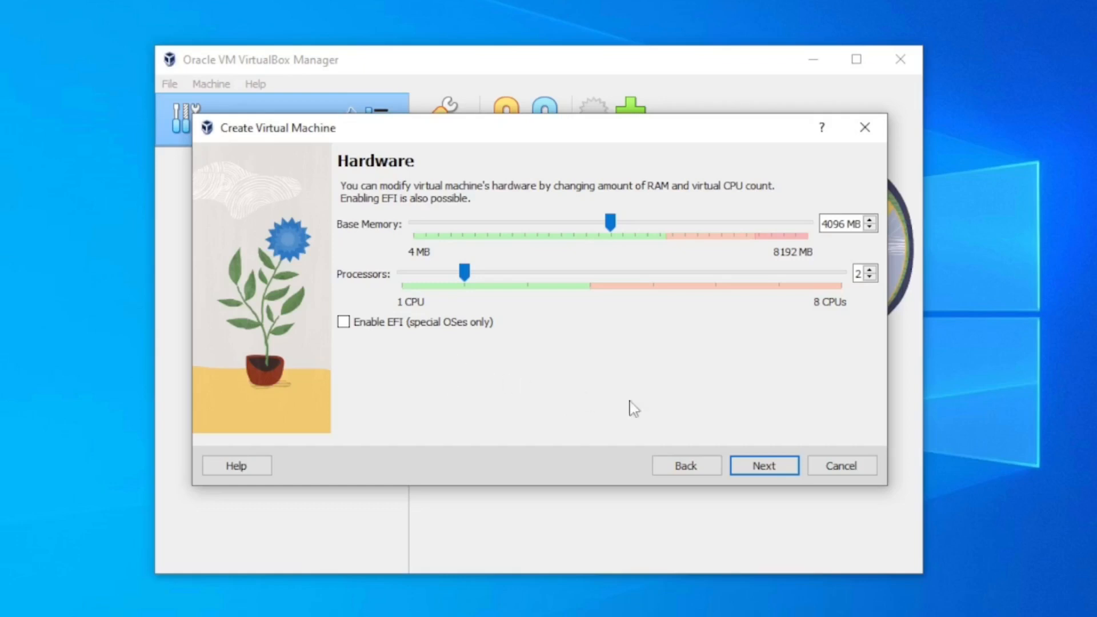
{"action": "left_click", "coordinate": [762, 469]}
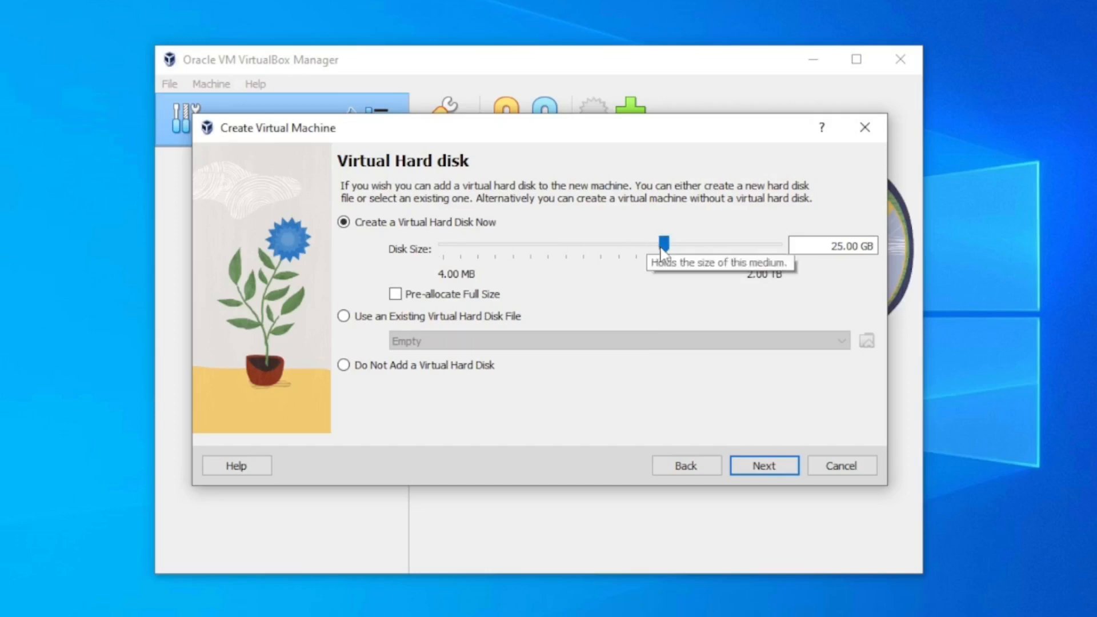
Set the new virtual hard disk's size to about 25.79 GB, and finish creating the linux mint virtual machine from the summary
{"action": "left_click_drag", "start_coordinate": [663, 244], "coordinate": [710, 245]}
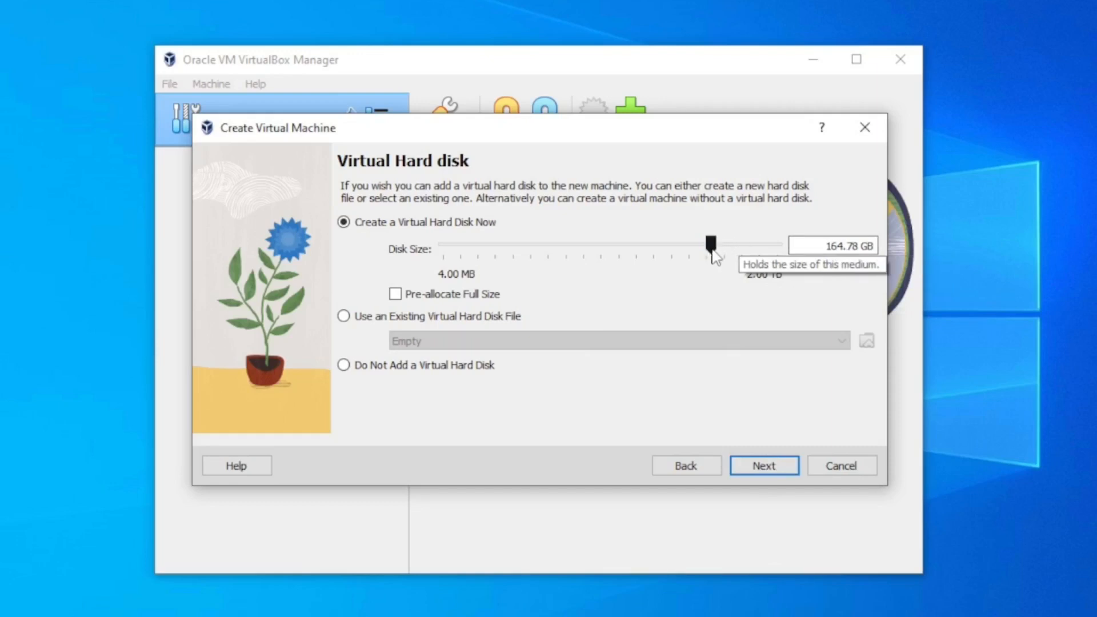
{"action": "left_click_drag", "start_coordinate": [712, 246], "coordinate": [662, 246]}
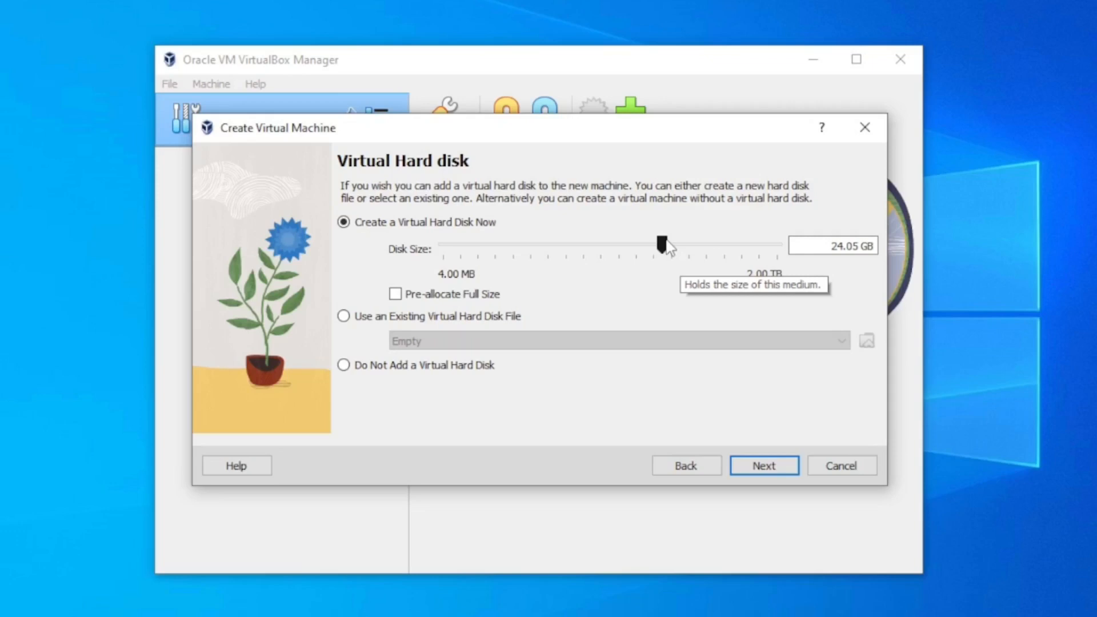
{"action": "left_click_drag", "start_coordinate": [666, 244], "coordinate": [667, 245]}
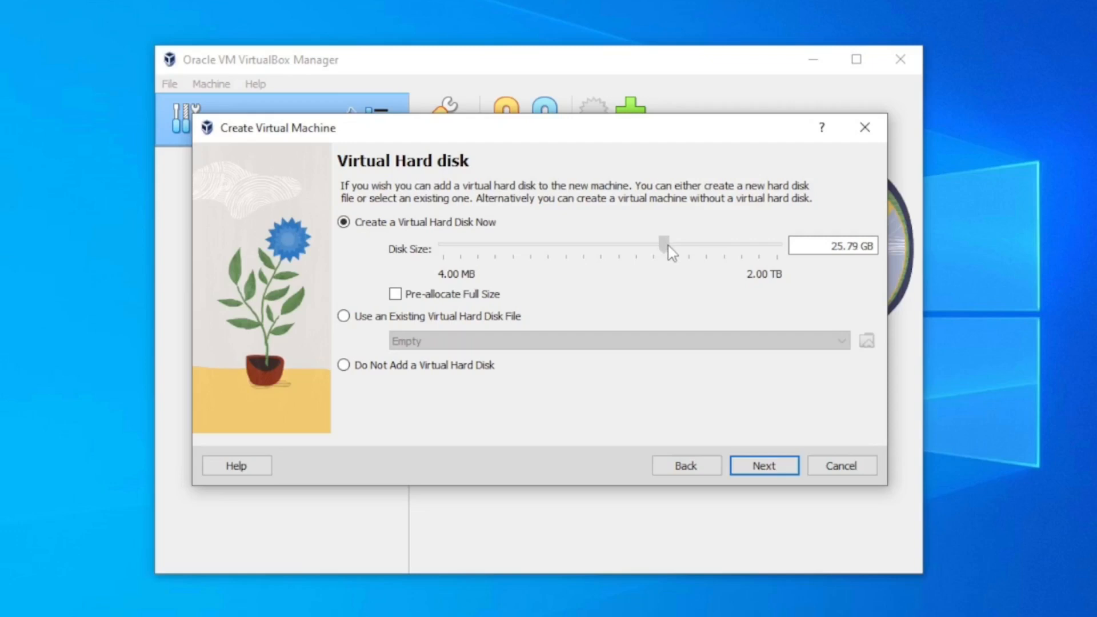
{"action": "left_click", "coordinate": [760, 469]}
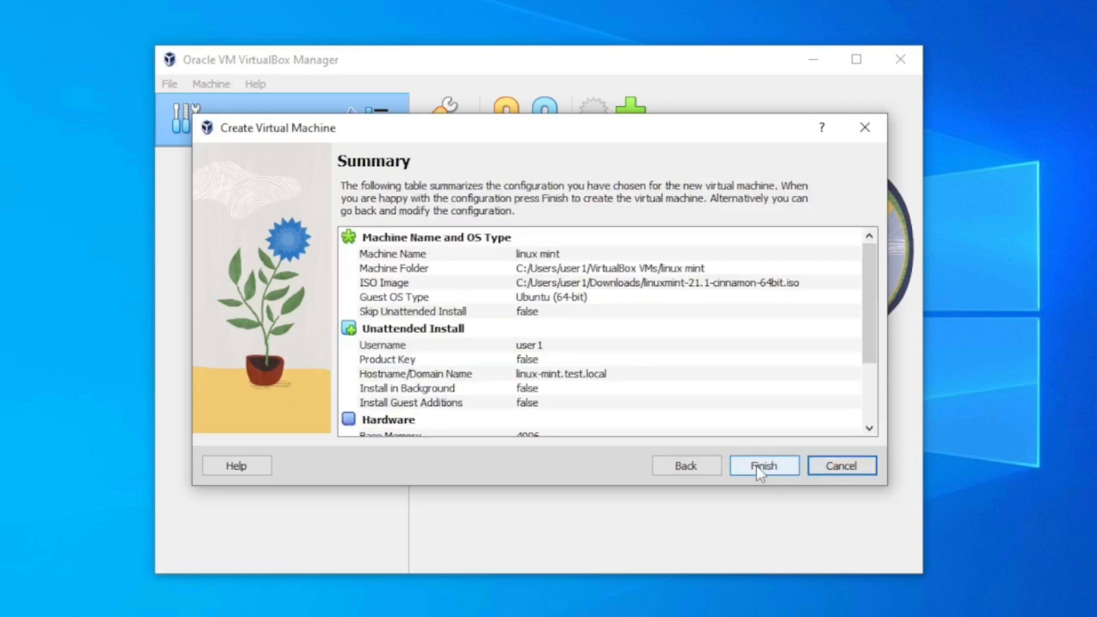
{"action": "left_click_drag", "start_coordinate": [872, 298], "coordinate": [874, 351]}
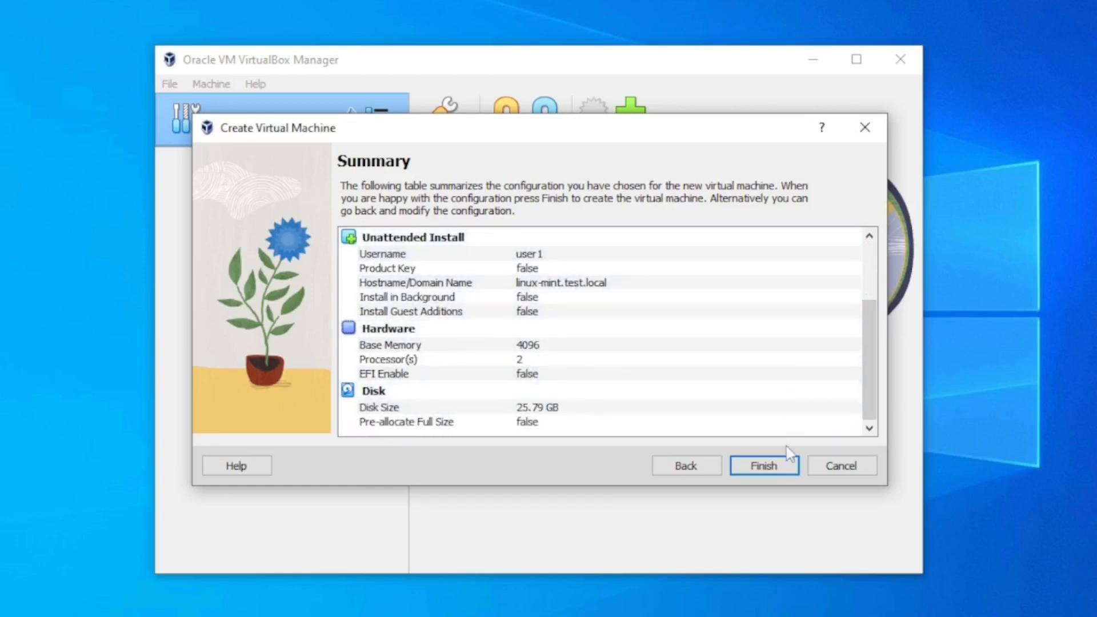
{"action": "left_click", "coordinate": [770, 467]}
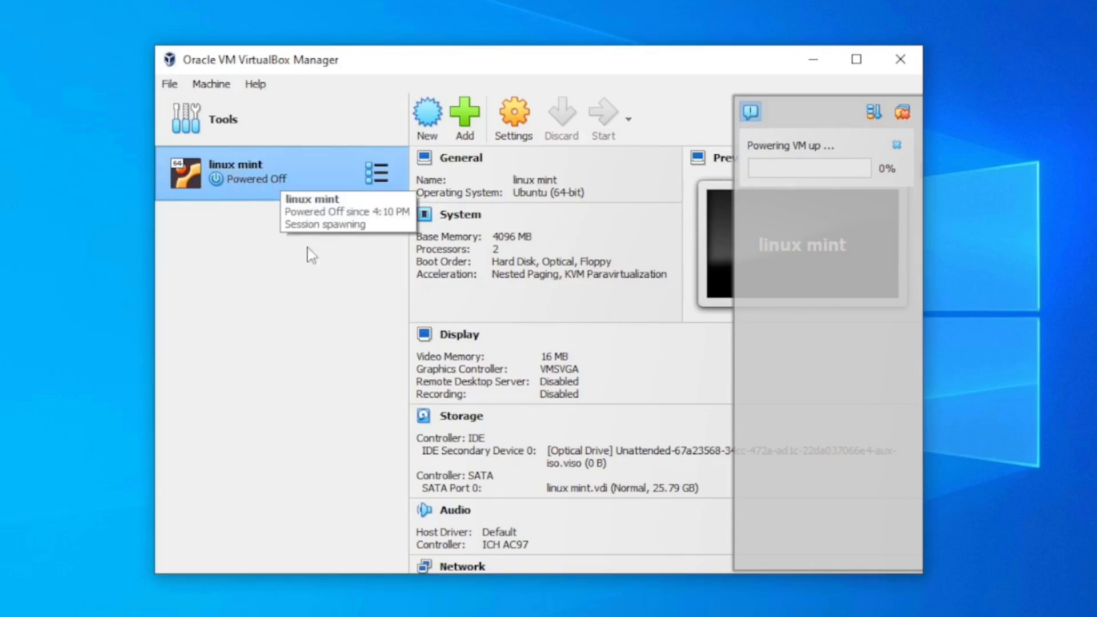
Move the VirtualBox Manager window out of the way and place the running linux mint window in front of it
{"action": "left_click_drag", "start_coordinate": [578, 59], "coordinate": [548, 52]}
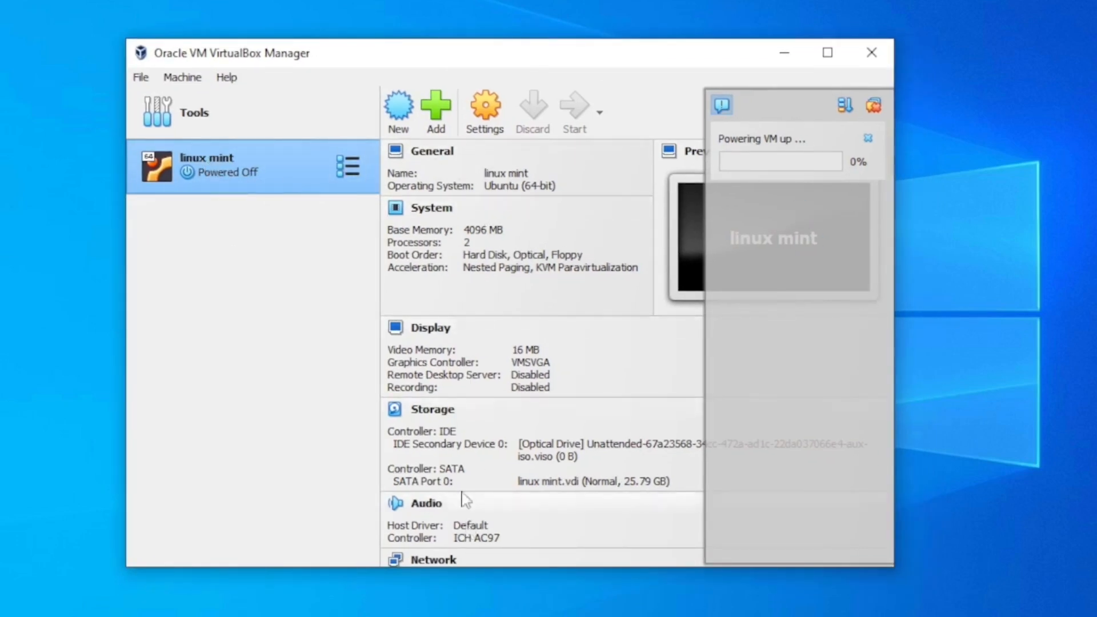
{"action": "left_click_drag", "start_coordinate": [456, 61], "coordinate": [487, 172]}
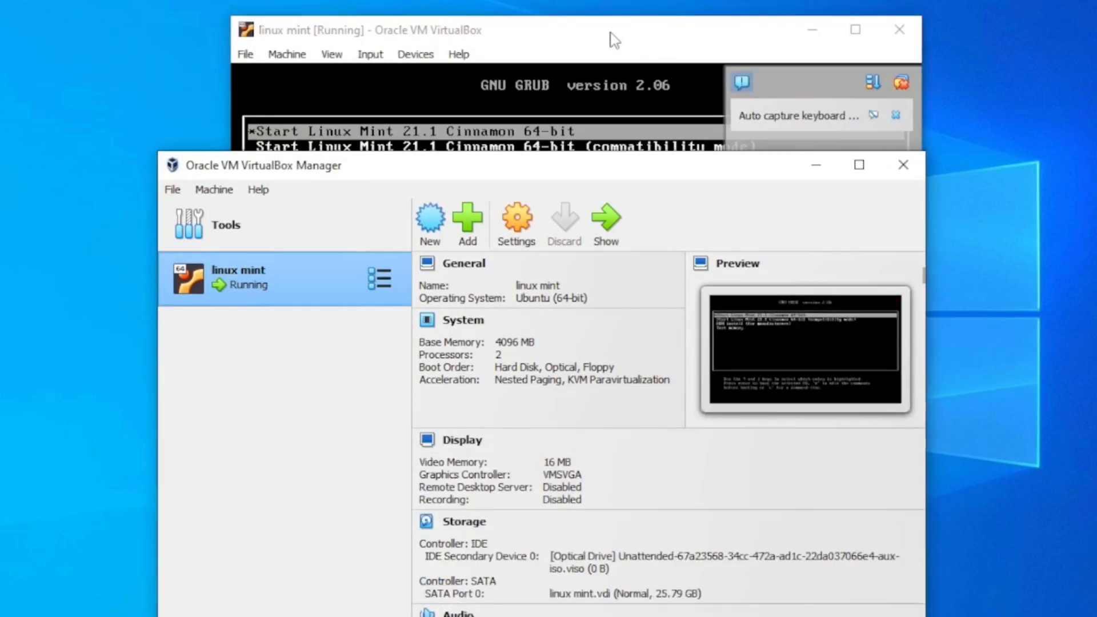
{"action": "left_click", "coordinate": [614, 40]}
{"action": "left_click", "coordinate": [458, 53]}
{"action": "left_click", "coordinate": [659, 26]}
{"action": "left_click_drag", "start_coordinate": [659, 26], "coordinate": [614, 71]}
Capture the mouse and keyboard in the linux mint machine and dismiss the auto capture keyboard notification
{"action": "left_click", "coordinate": [557, 309]}
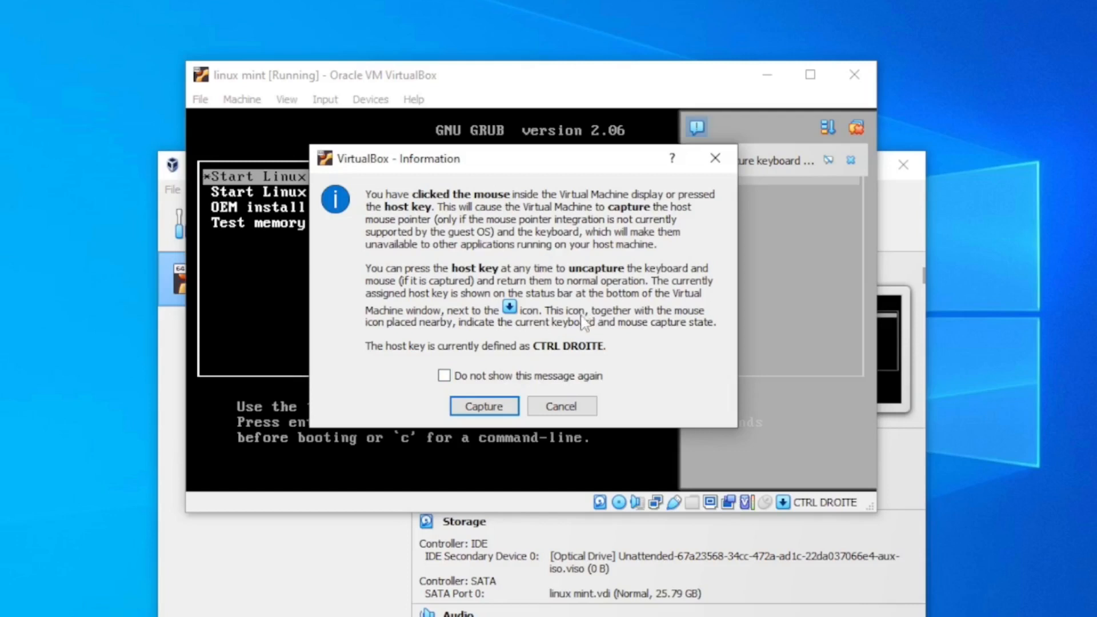
{"action": "left_click", "coordinate": [484, 407]}
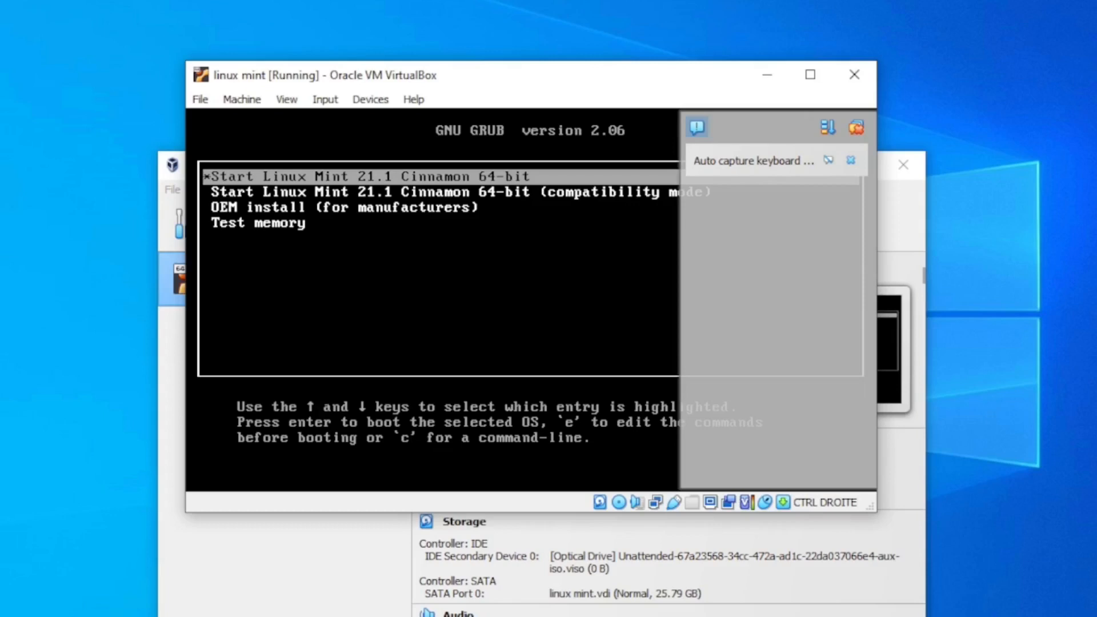
{"action": "key", "text": "Down"}
{"action": "key", "text": "Up"}
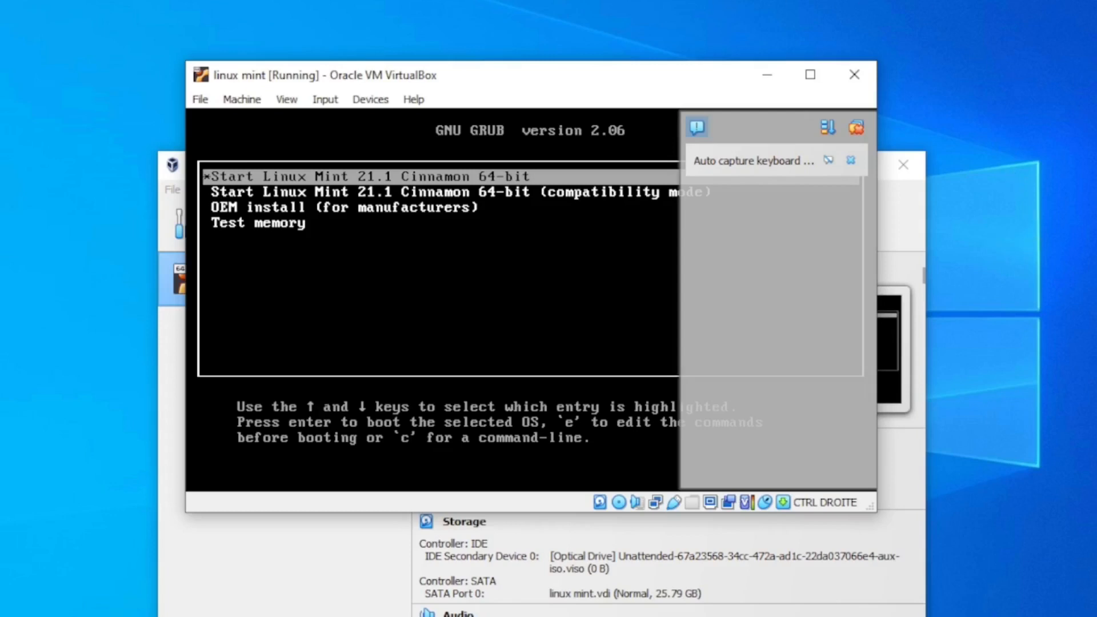
{"action": "left_click", "coordinate": [828, 160]}
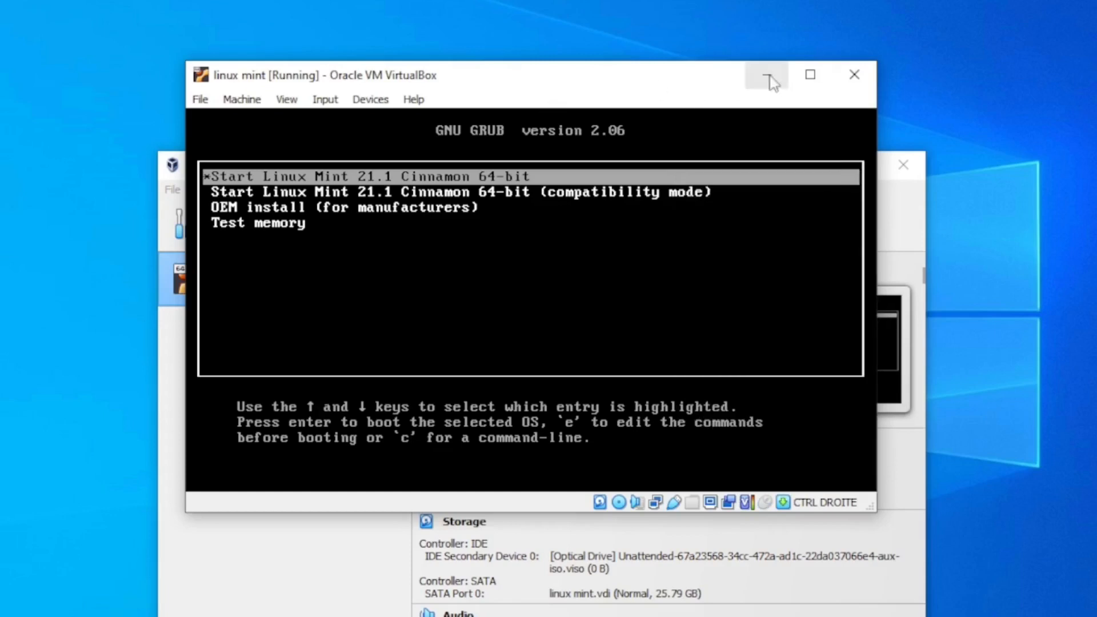
Capture the machine's input again, with the capture information message set not to be shown again
{"action": "left_click", "coordinate": [809, 80]}
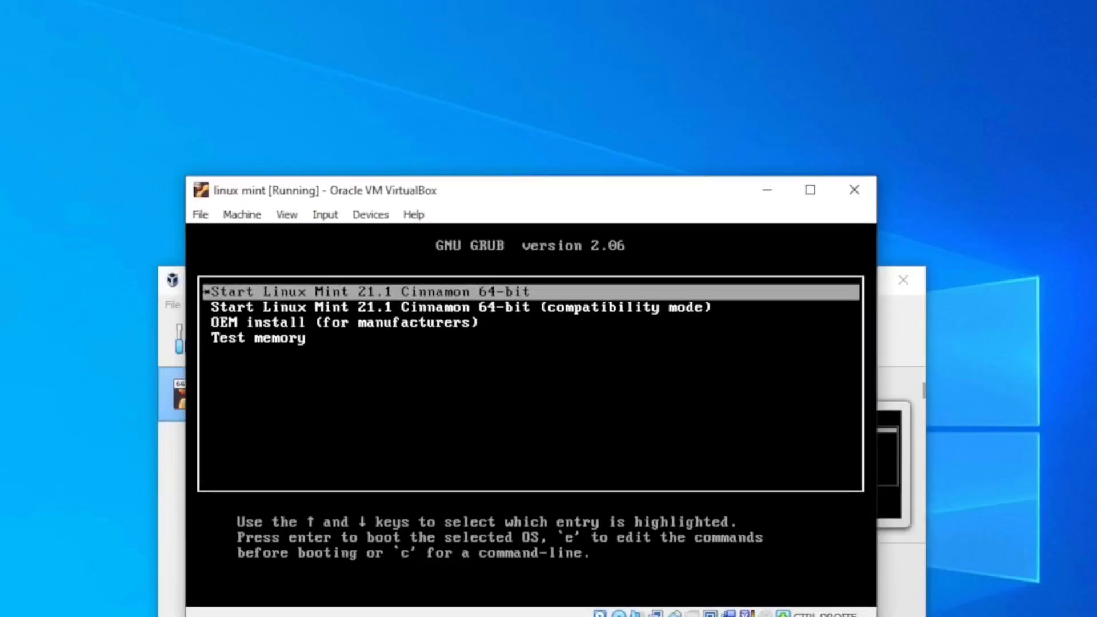
{"action": "left_click", "coordinate": [835, 419]}
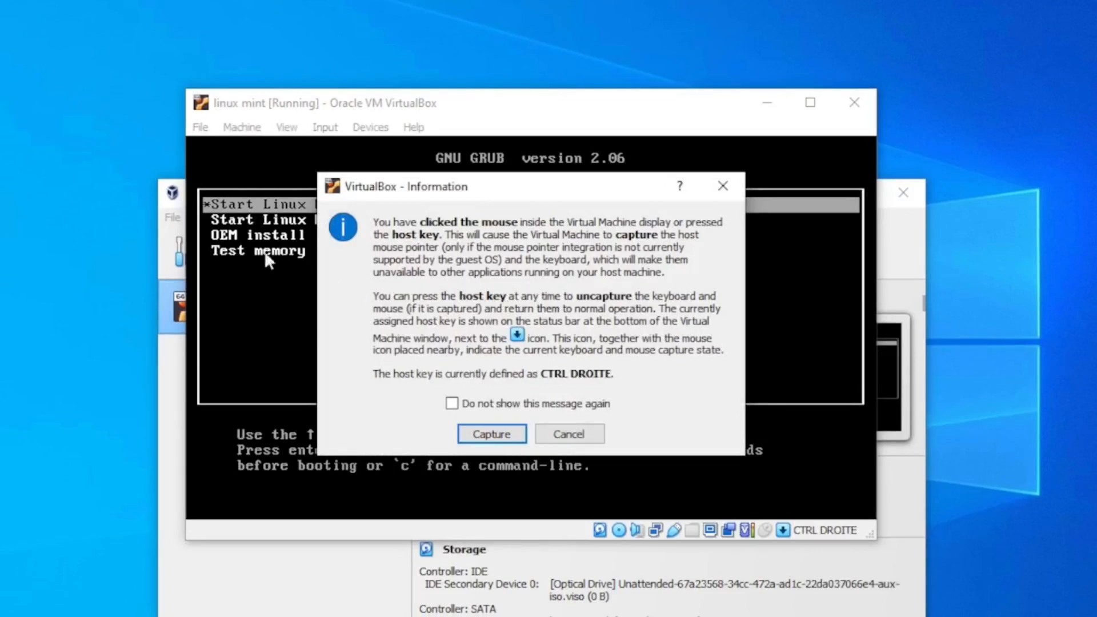
{"action": "left_click", "coordinate": [452, 404]}
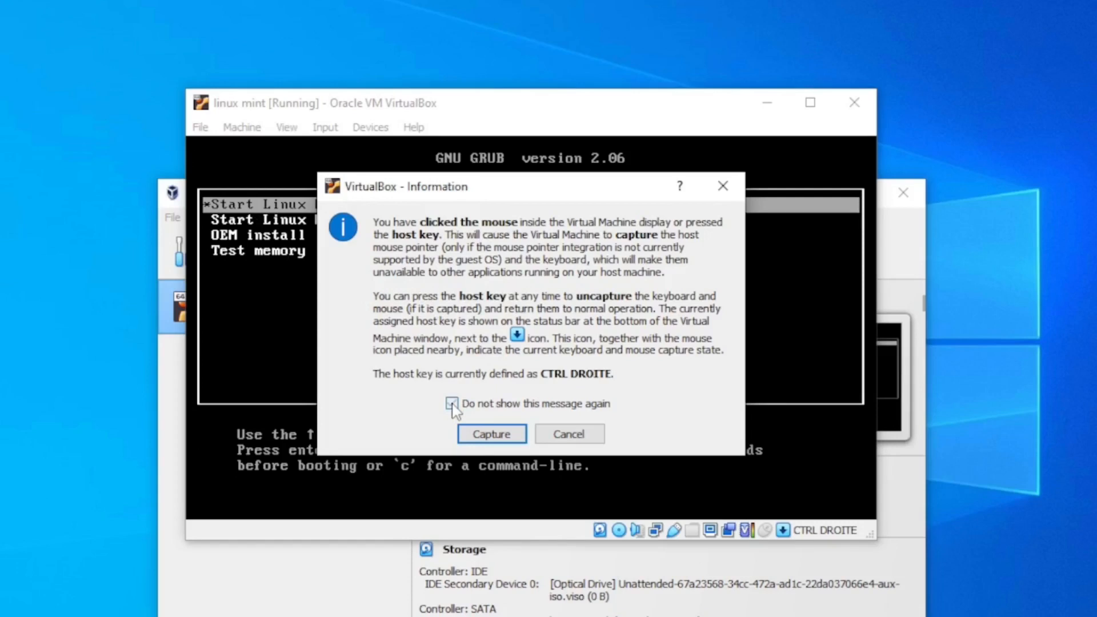
{"action": "left_click", "coordinate": [492, 435]}
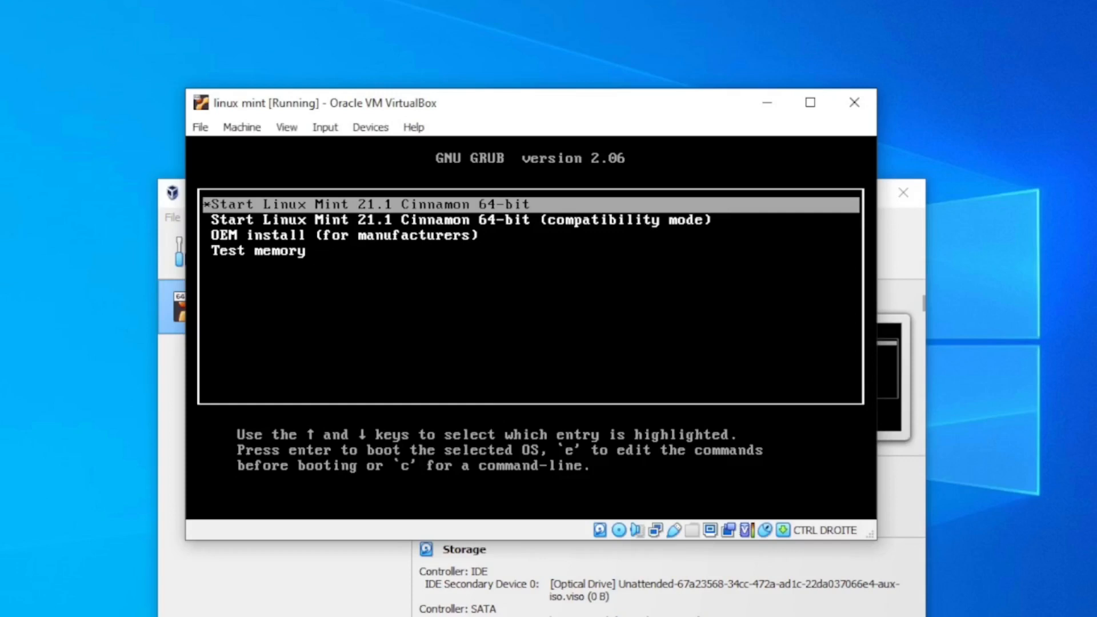
Move through the GRUB boot entries and boot Start Linux Mint 21.1 Cinnamon 64-bit
{"action": "key", "text": "Down"}
{"action": "key", "text": "Up"}
{"action": "key", "text": "Down"}
{"action": "key", "text": "Up"}
{"action": "key", "text": "Down"}
{"action": "key", "text": "Down"}
{"action": "key", "text": "Down"}
{"action": "key", "text": "Up"}
{"action": "key", "text": "Up"}
{"action": "key", "text": "Up"}
{"action": "key", "text": "Down"}
{"action": "key", "text": "Down"}
{"action": "key", "text": "Up"}
{"action": "key", "text": "Up"}
{"action": "key", "text": "Down"}
{"action": "key", "text": "Up"}
{"action": "key", "text": "Return"}
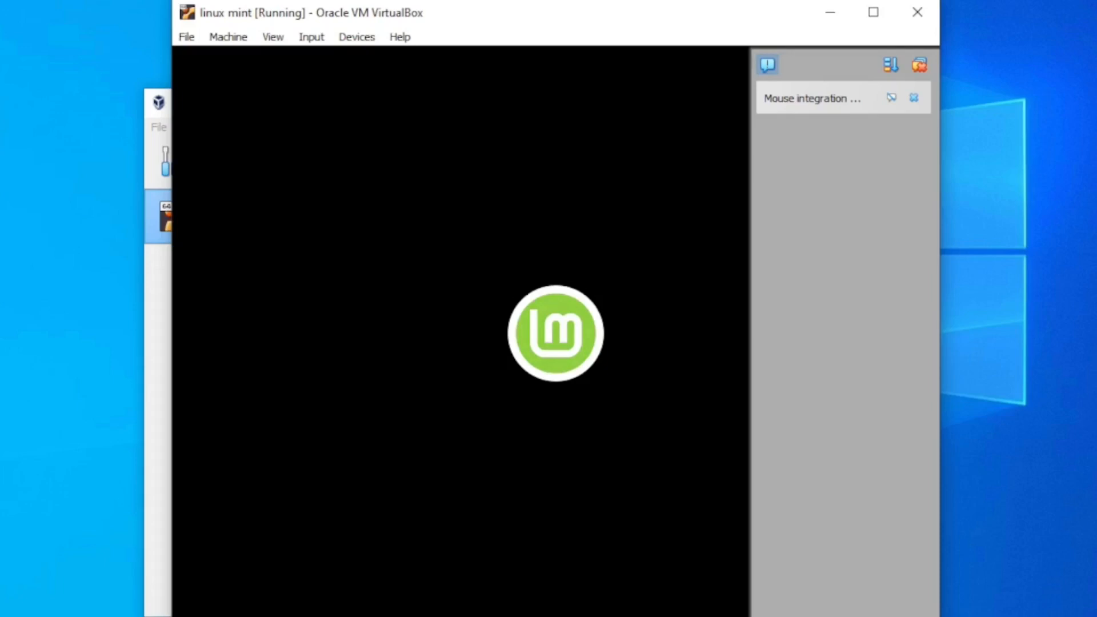
Dismiss the mouse integration notification and widen the linux mint window around the live desktop
{"action": "left_click", "coordinate": [891, 99]}
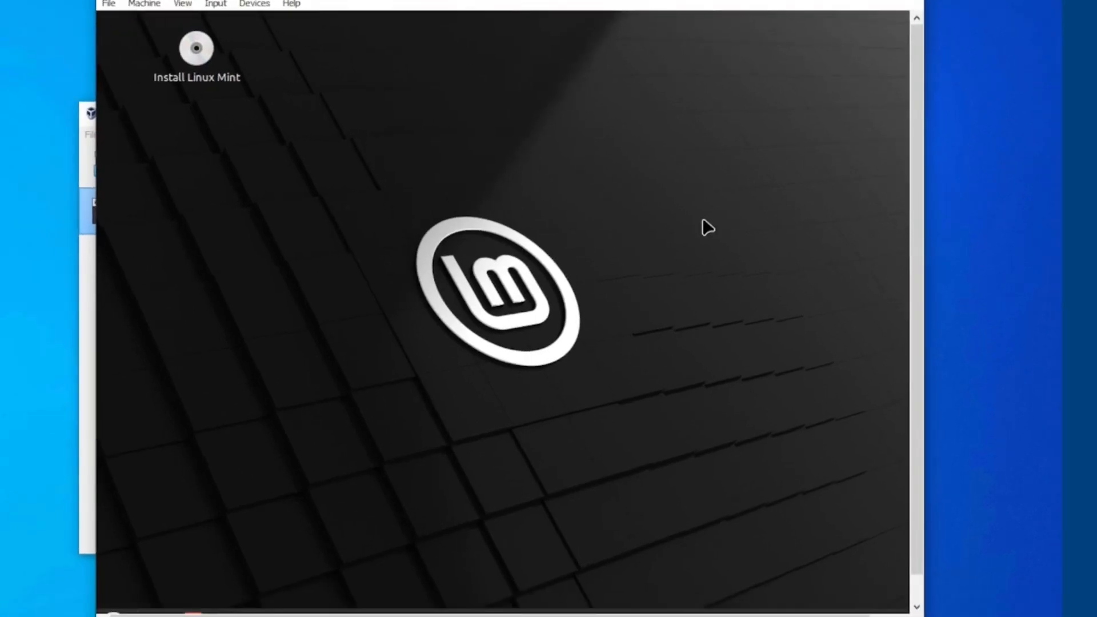
{"action": "left_click_drag", "start_coordinate": [924, 531], "coordinate": [1014, 509]}
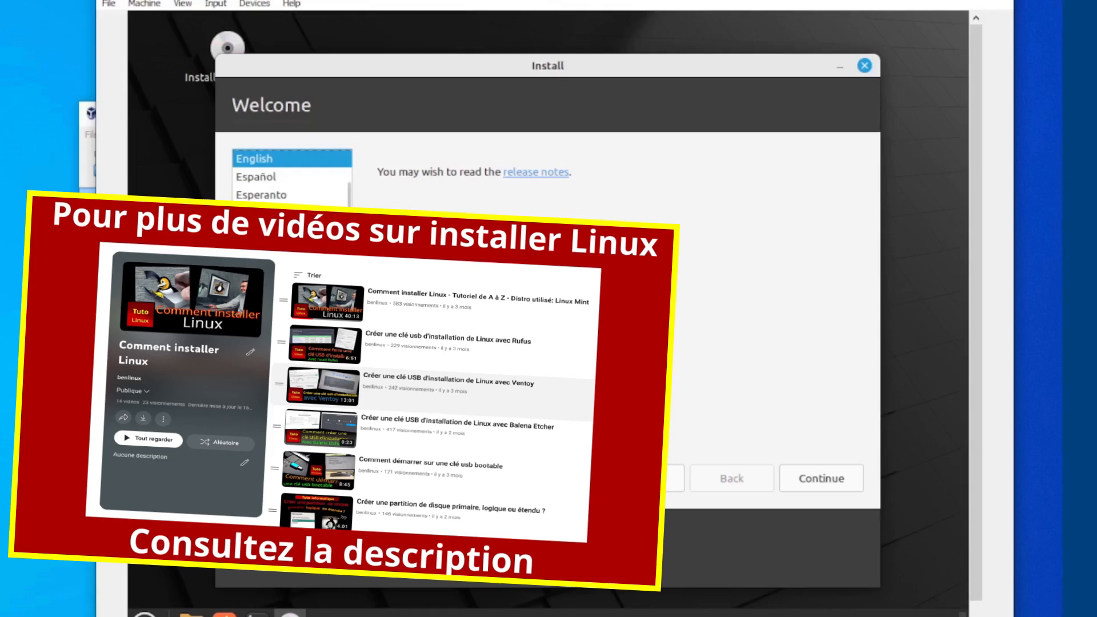
Select Français as the Linux Mint installer language and continue through the preliminary pages to the installation type
{"action": "double_click", "coordinate": [259, 230]}
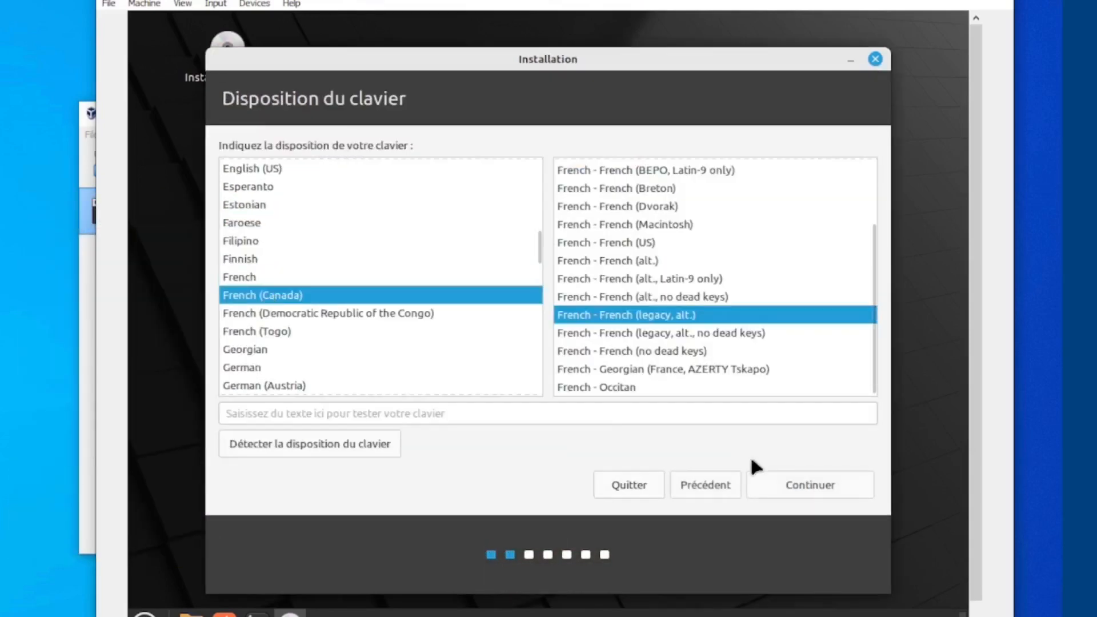
{"action": "left_click", "coordinate": [811, 481]}
{"action": "left_click", "coordinate": [229, 149]}
{"action": "left_click", "coordinate": [800, 483]}
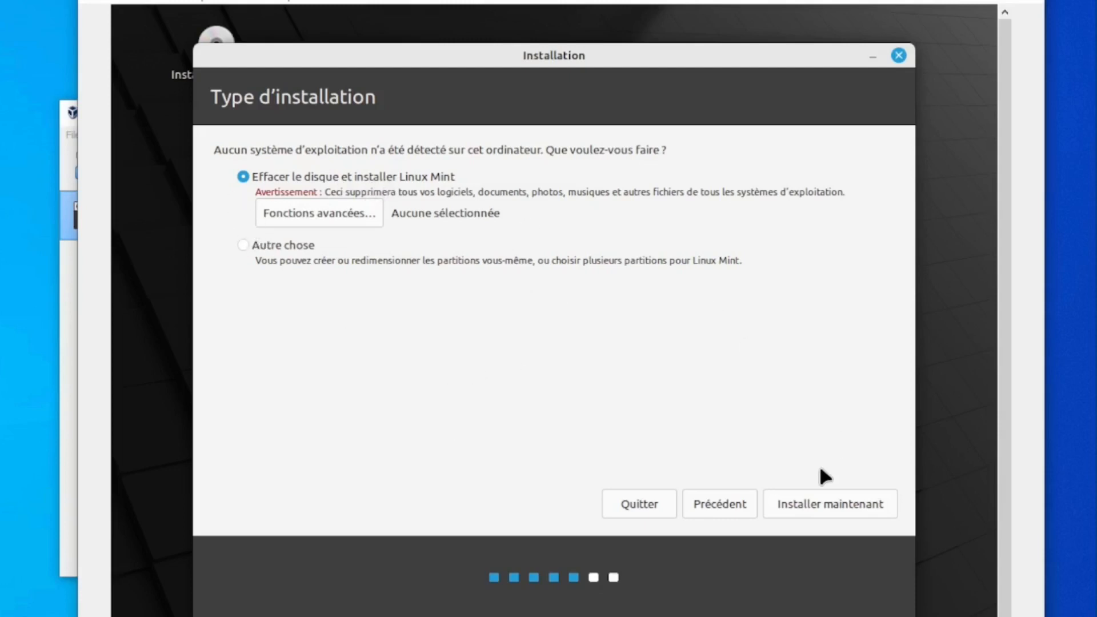
Start the installation with Effacer le disque et installer Linux Mint, and accept the prompts up to the user account page
{"action": "left_click", "coordinate": [812, 506]}
{"action": "left_click", "coordinate": [808, 435]}
{"action": "key", "text": "Return"}
Set the name to user1 and the computer name to mint-vm, enter the account password in both password fields, and continue
{"action": "type", "text": "user1"}
{"action": "key", "text": "Tab"}
{"action": "type", "text": "mint-vm"}
{"action": "key", "text": "Tab"}
{"action": "key", "text": "Tab"}
{"action": "type", "text": "●"}
{"action": "key", "text": "Tab"}
{"action": "type", "text": "●"}
{"action": "left_click", "coordinate": [813, 498]}
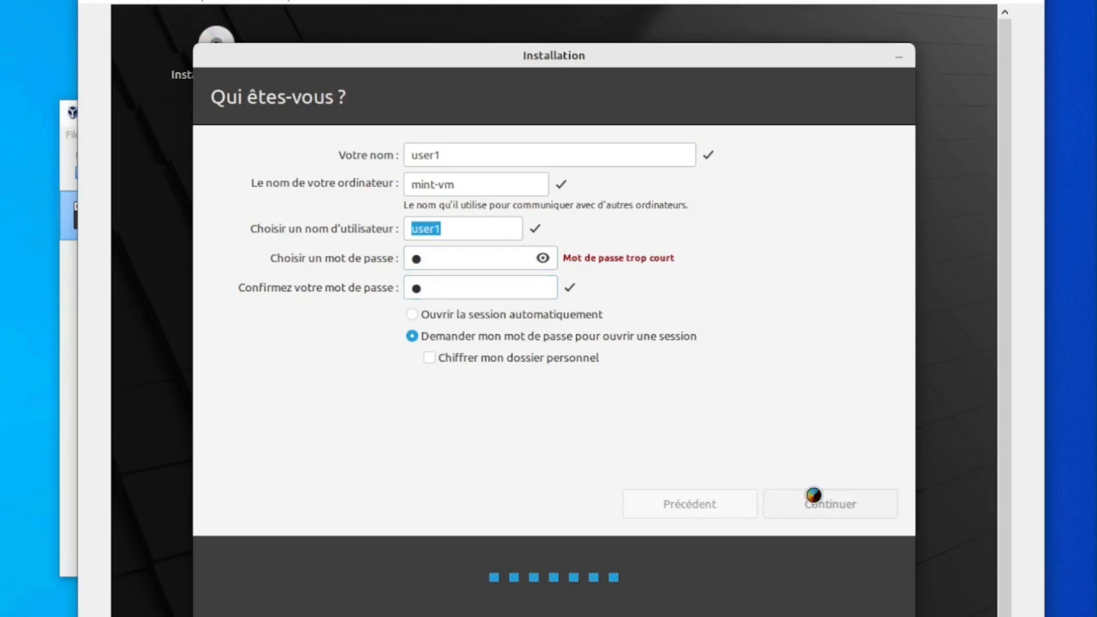